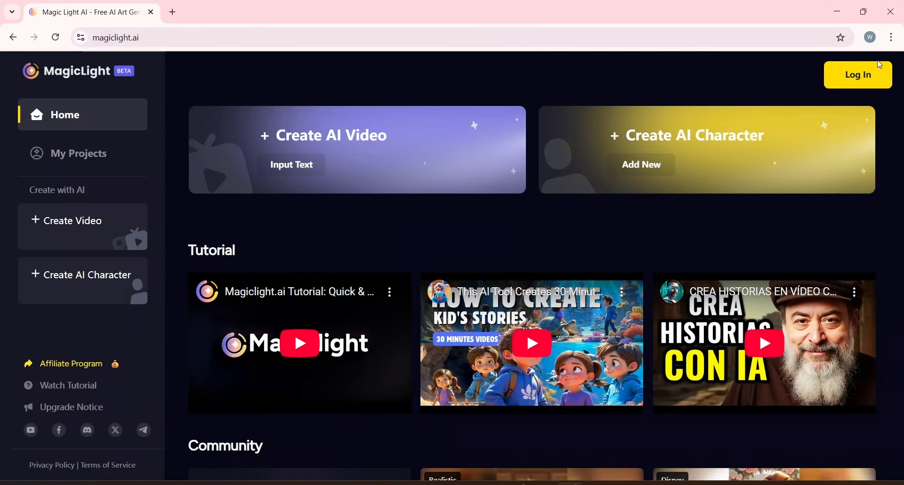
Log in to MagicLight and scroll through the Community gallery of example videos.
left_click(851, 84)
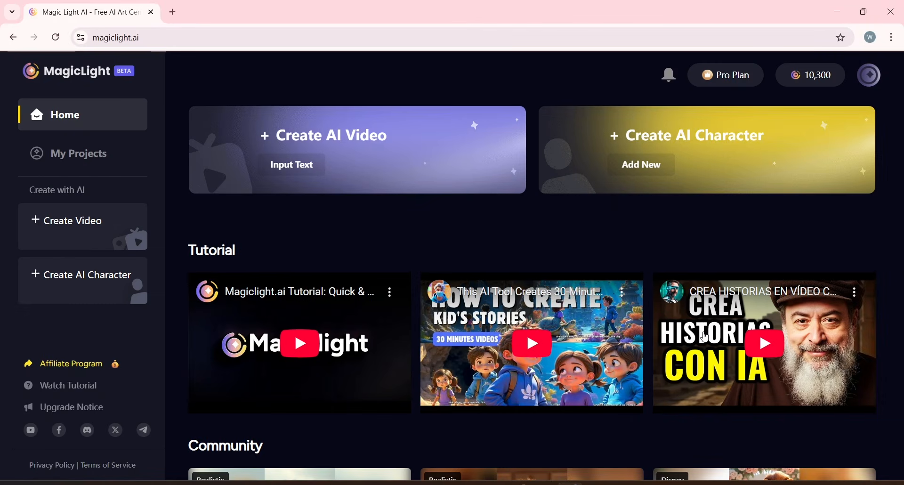
scroll(527, 332, "down", 5)
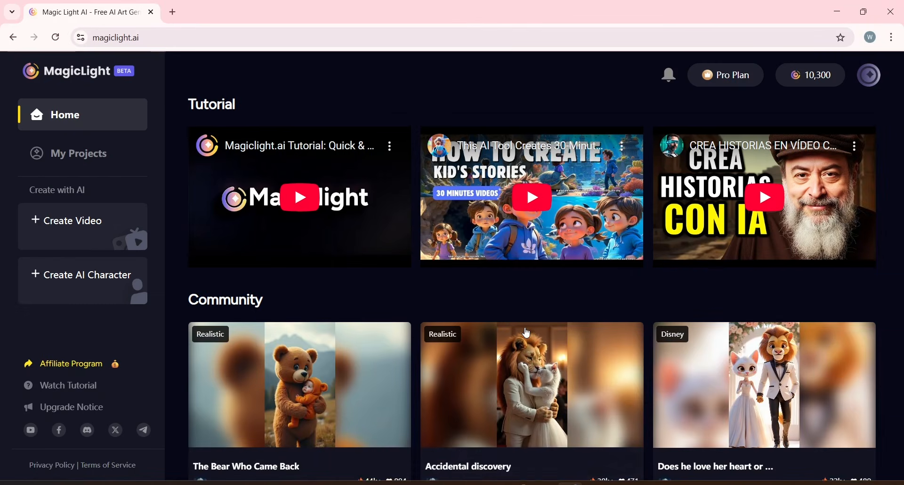
scroll(525, 332, "down", 1)
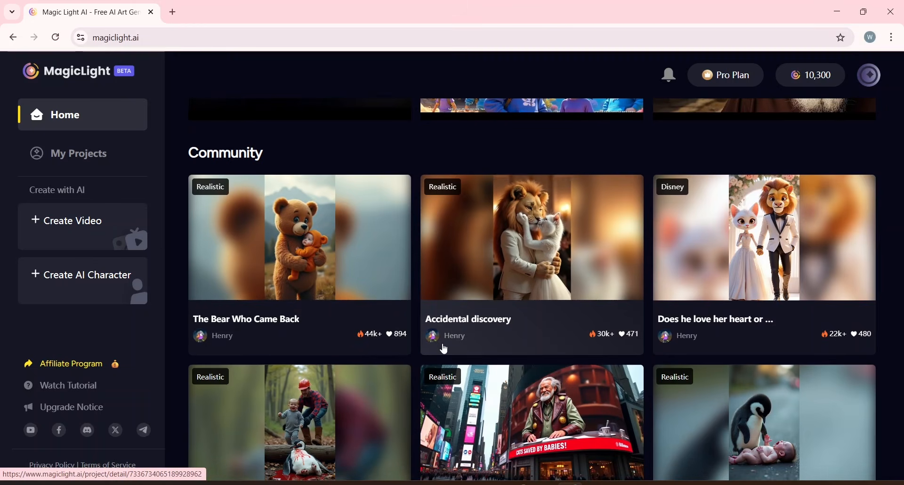
scroll(417, 368, "down", 3)
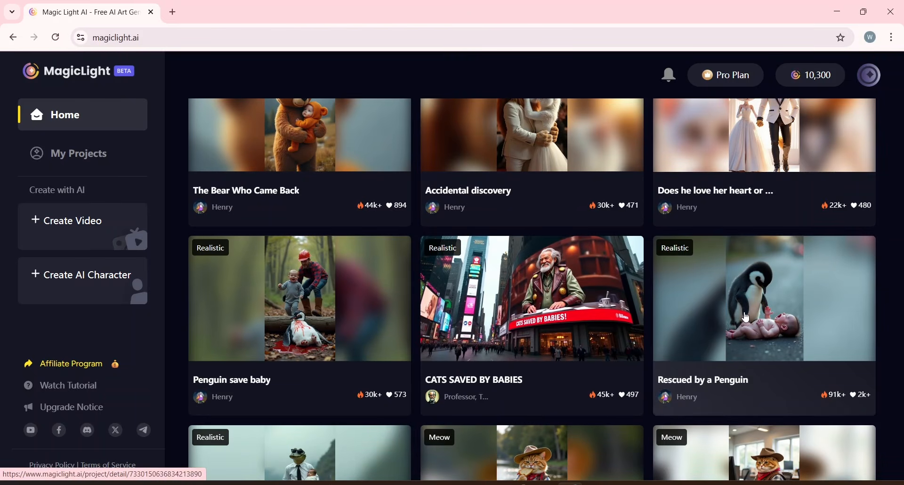
scroll(655, 346, "down", 5)
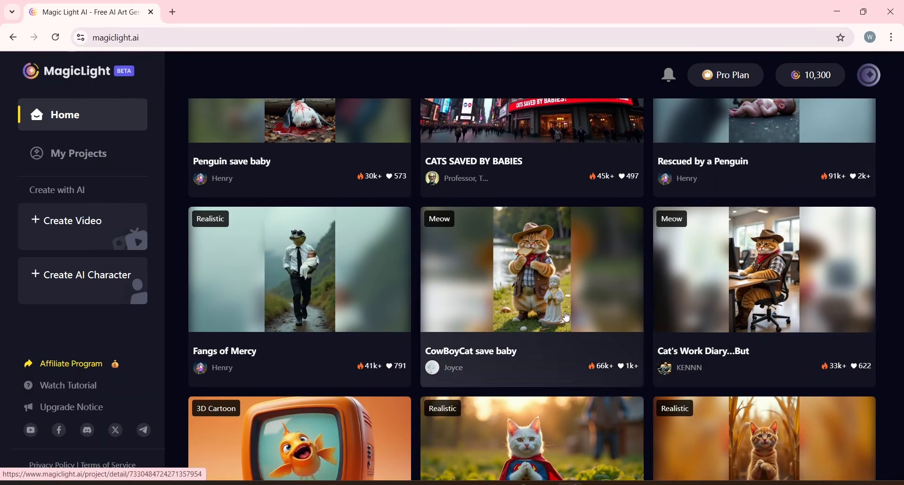
scroll(304, 298, "down", 9)
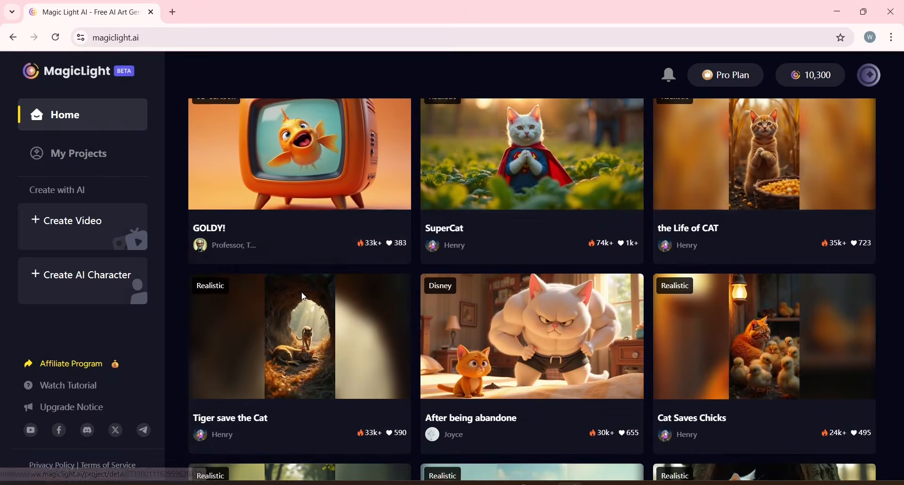
scroll(304, 298, "down", 4)
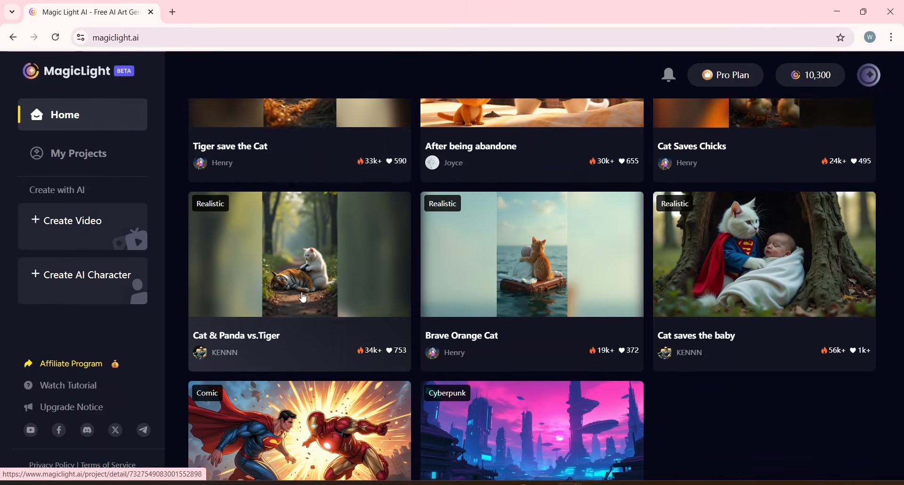
scroll(304, 298, "down", 1)
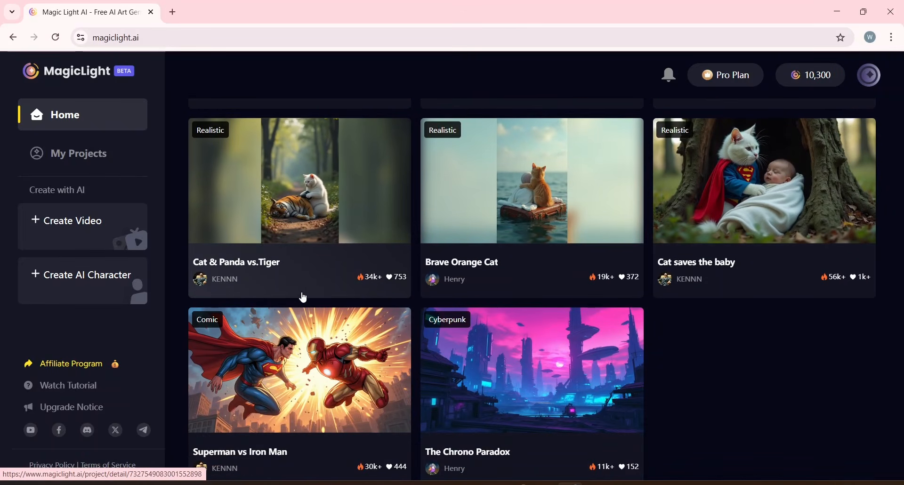
scroll(460, 410, "down", 2)
scroll(460, 411, "down", 3)
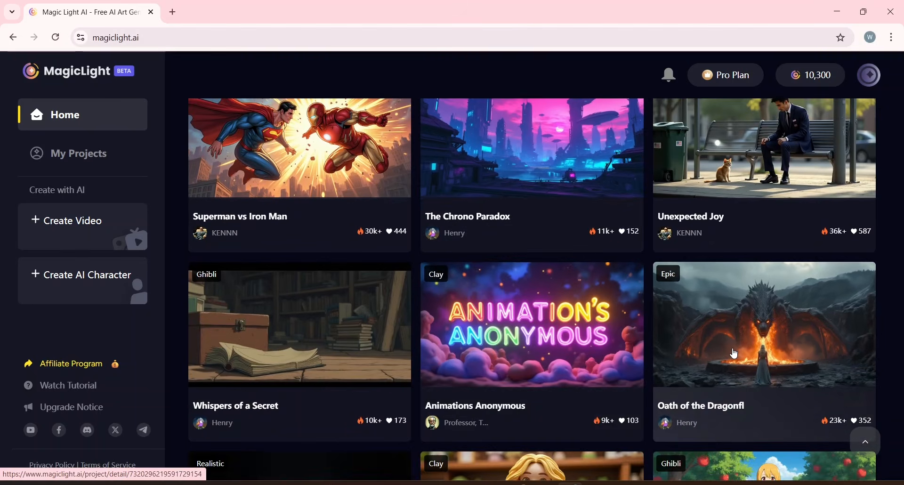
Open the 'Oath of the Dragonfl' community project to preview it, and return to the gallery.
left_click(735, 353)
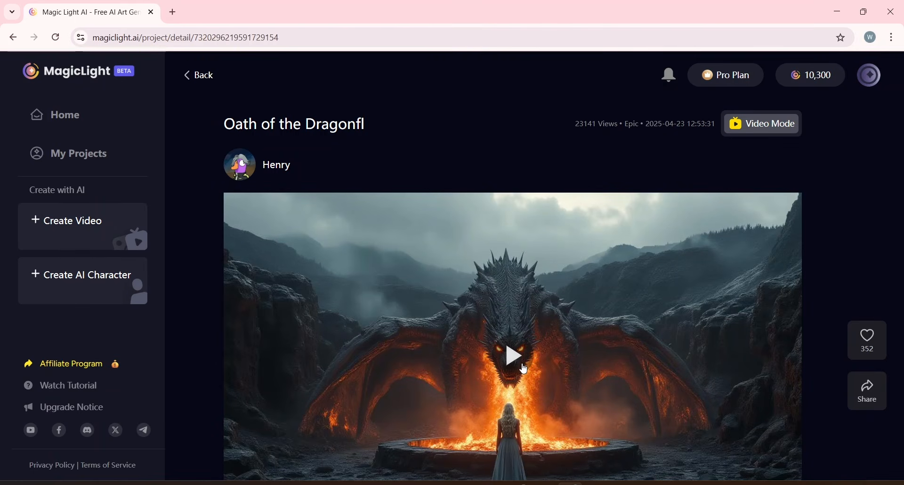
left_click(524, 370)
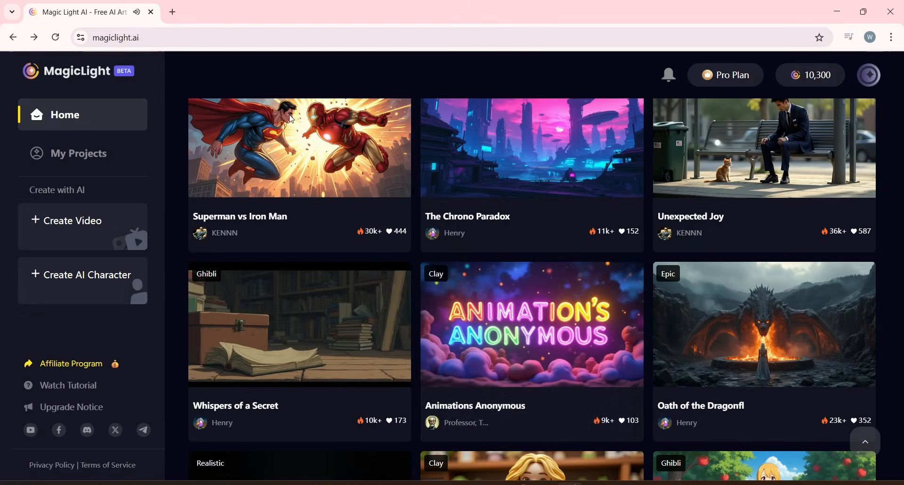
scroll(523, 355, "down", 5)
scroll(524, 355, "up", 10)
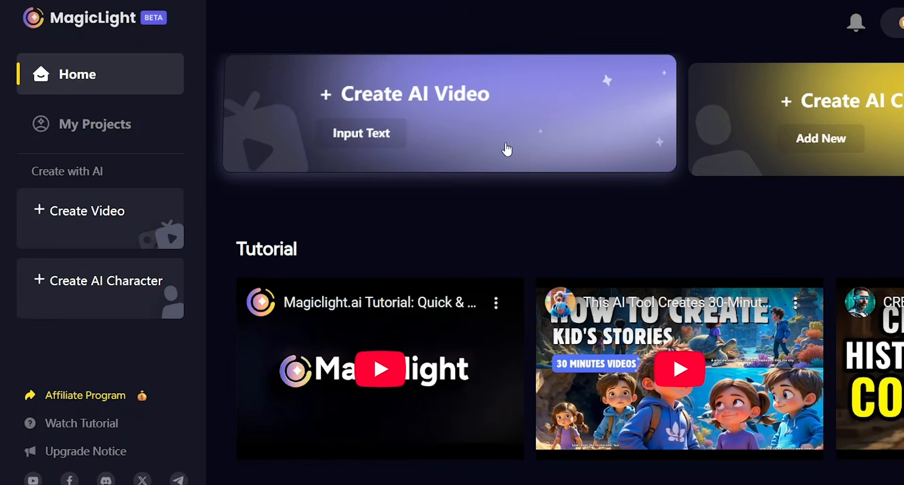
Start a new AI video project and keep the video language set to English.
left_click(526, 119)
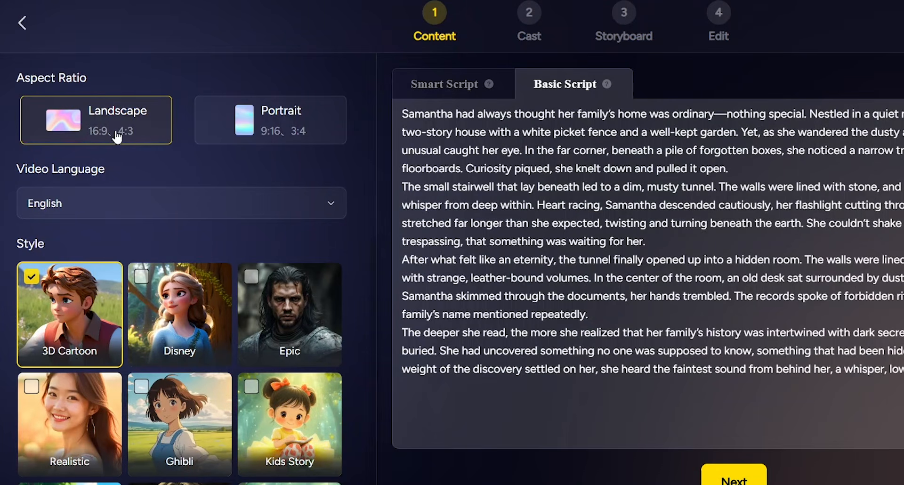
left_click(42, 203)
scroll(71, 283, "down", 1)
scroll(70, 283, "down", 3)
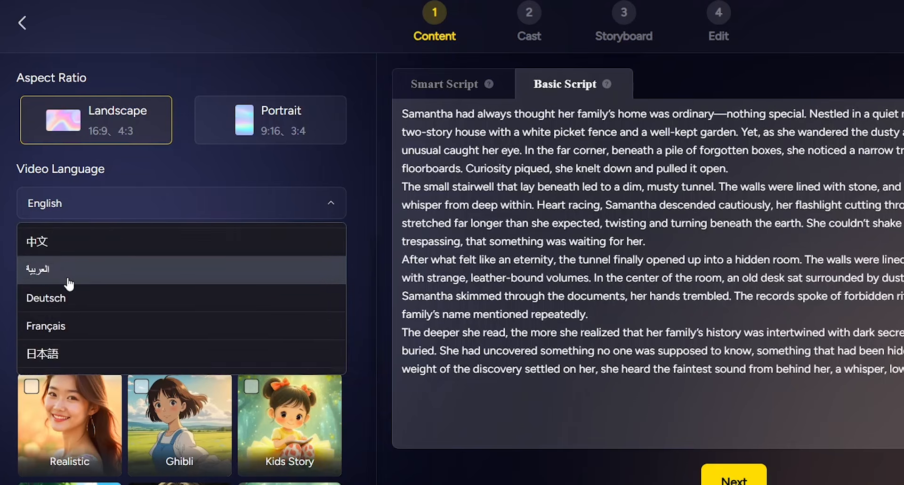
scroll(70, 283, "up", 3)
scroll(69, 283, "up", 1)
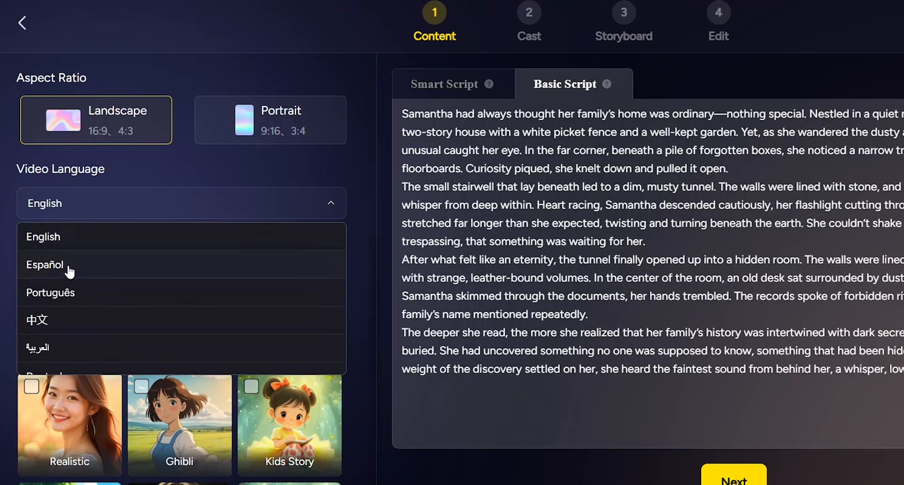
left_click(43, 242)
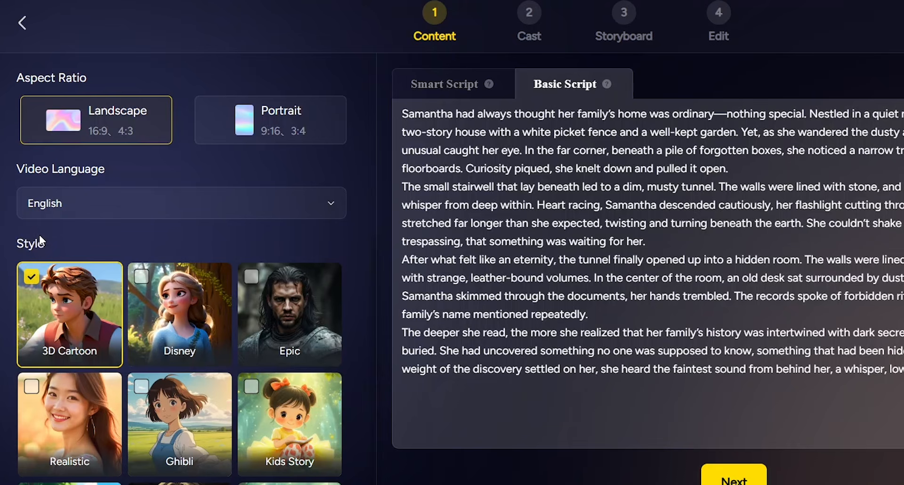
Select the Disney style for the video.
scroll(100, 358, "down", 1)
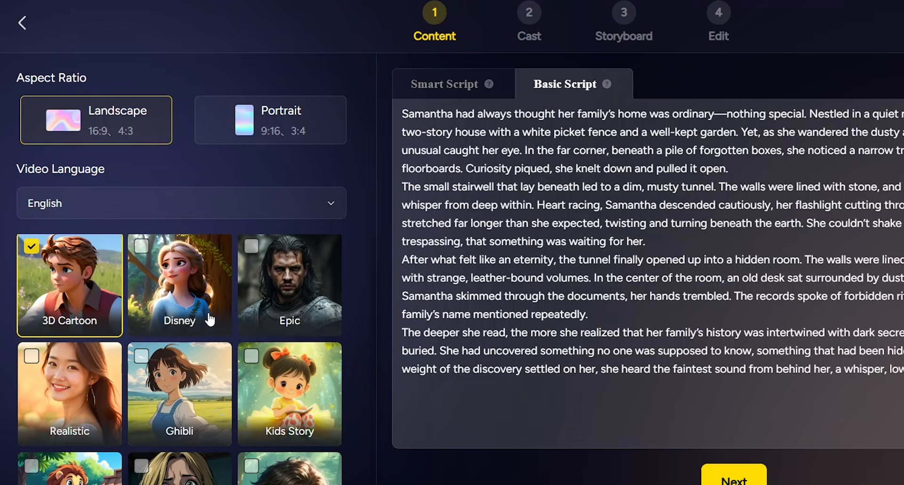
scroll(269, 434, "down", 7)
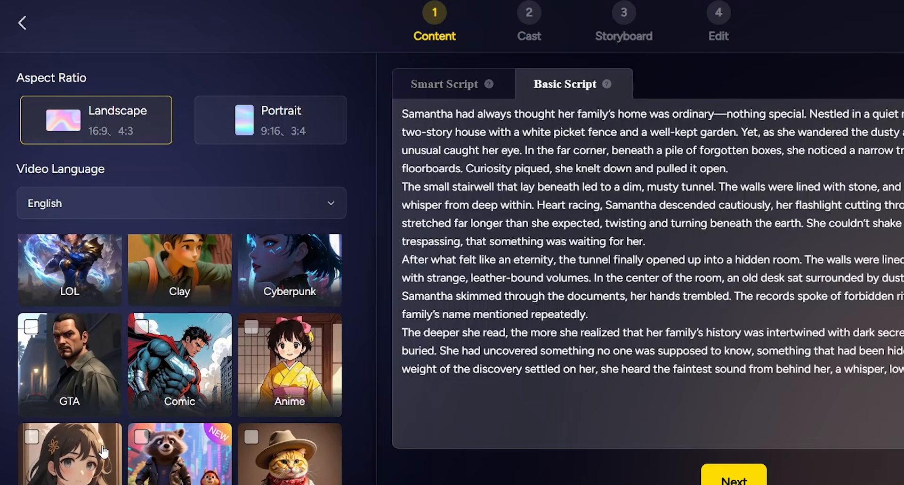
scroll(223, 412, "up", 8)
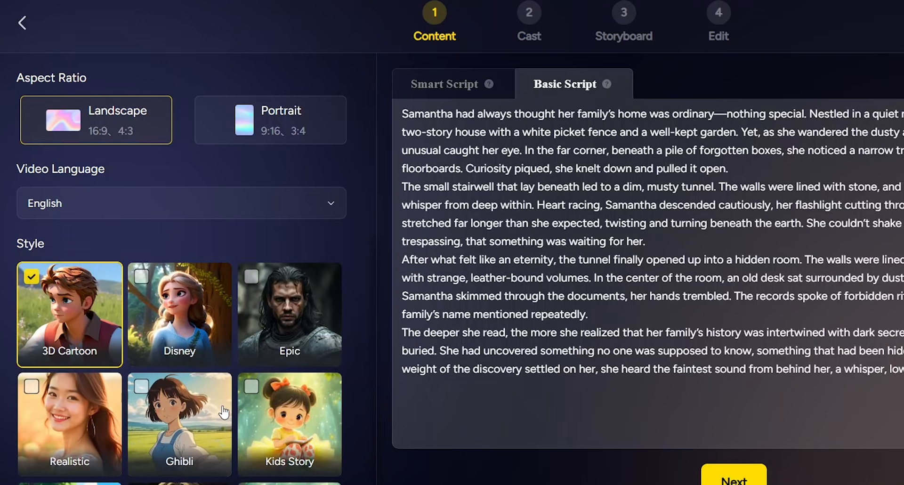
left_click(180, 325)
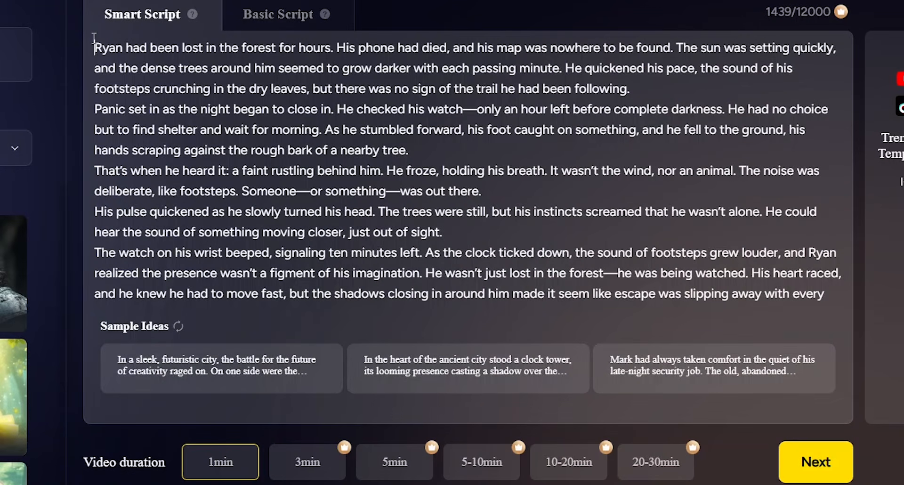
Review the Smart Script text and its sample ideas, and return to the Basic Script tab.
left_click_drag(96, 47, 574, 306)
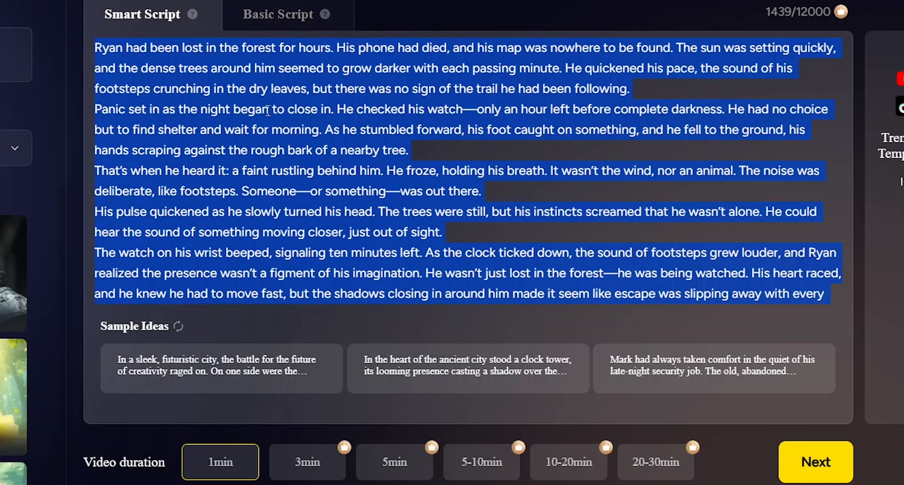
left_click(268, 110)
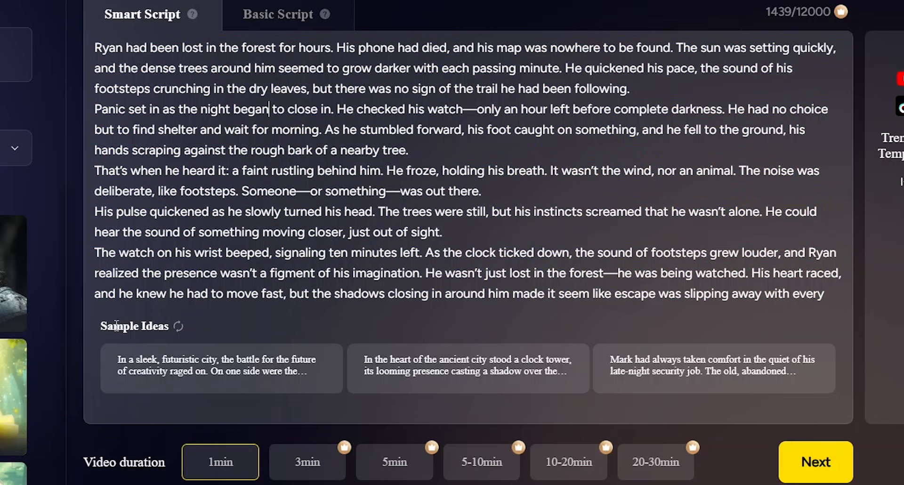
left_click(178, 326)
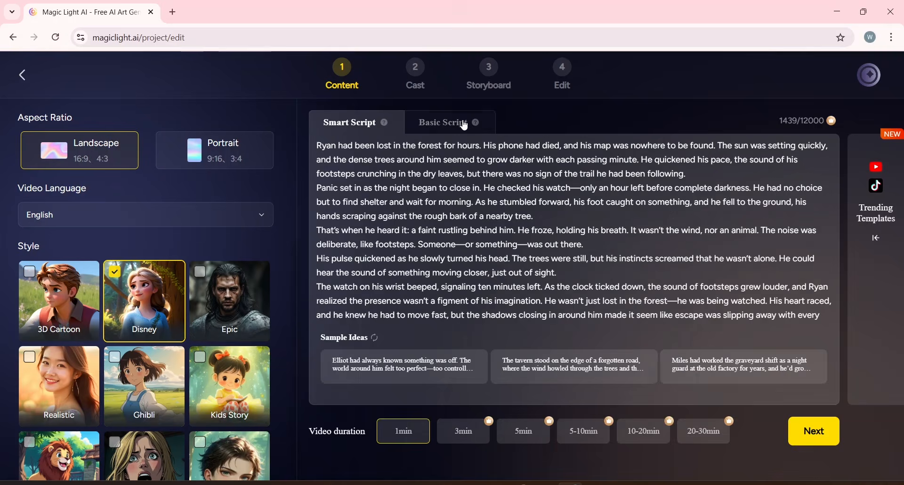
left_click(465, 126)
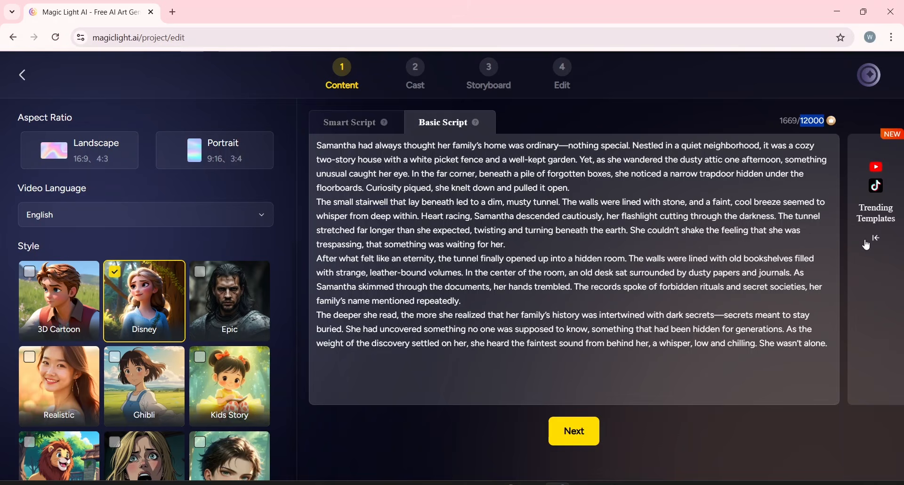
Browse the Trending Templates panel and close it.
left_click(876, 239)
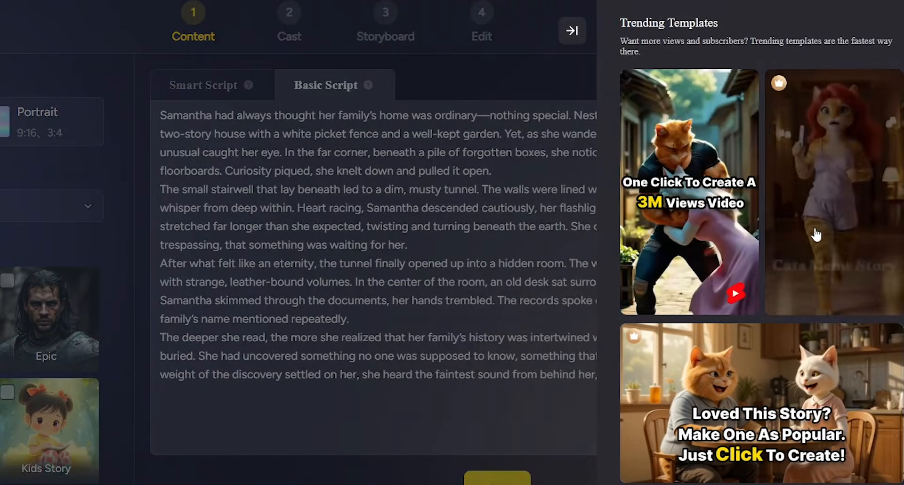
scroll(816, 234, "down", 3)
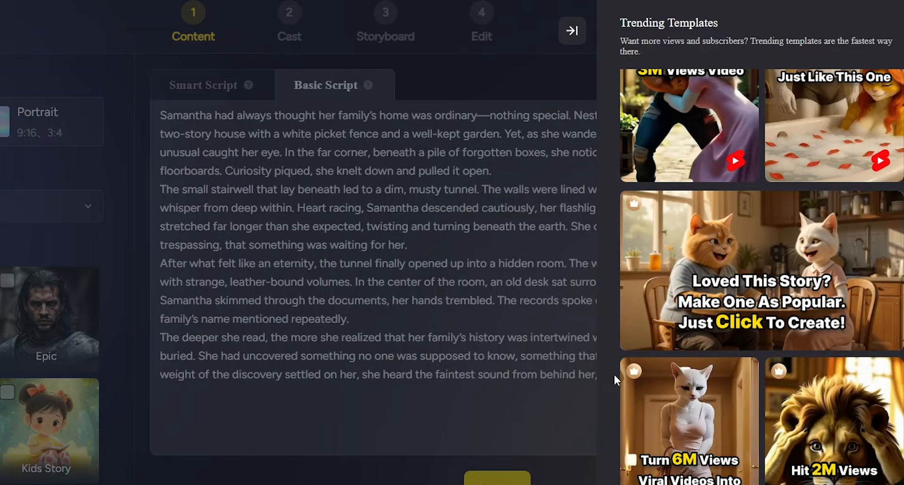
left_click(576, 372)
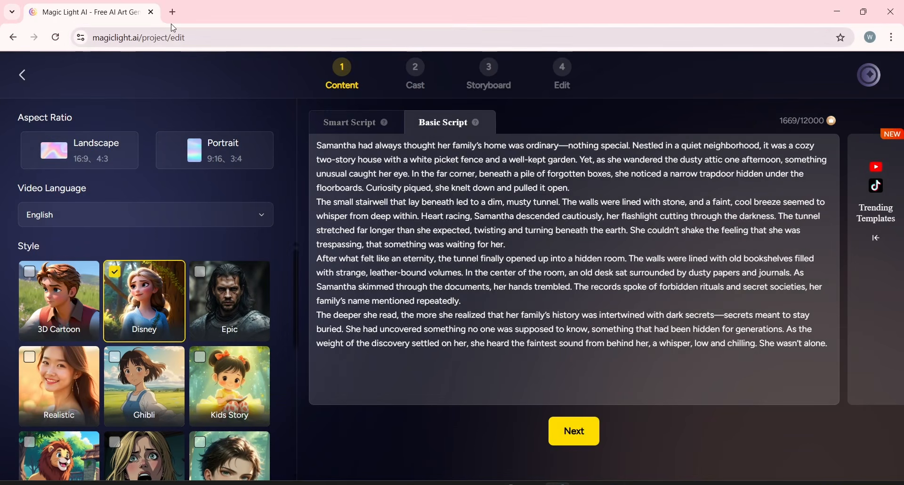
Open ChatGPT in a new tab, paste a prompt asking for 5–8 kids' fantasy jungle story ideas, and send it.
left_click(173, 13)
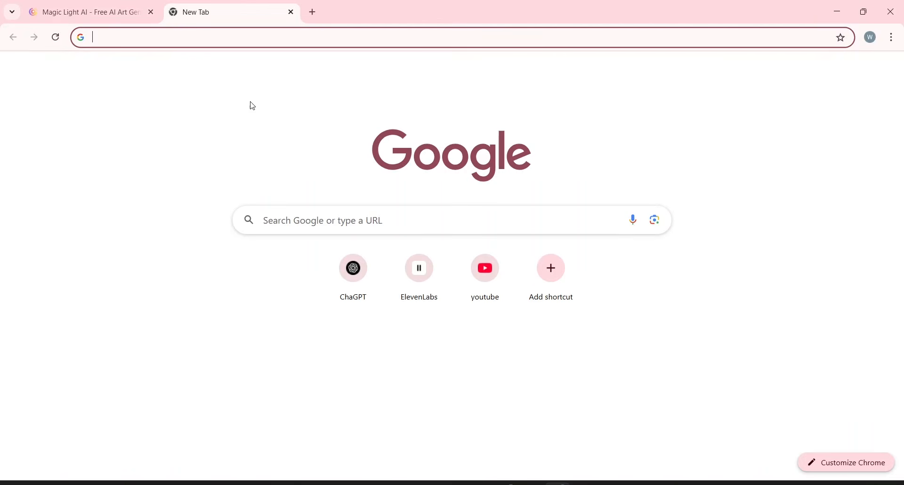
left_click(368, 271)
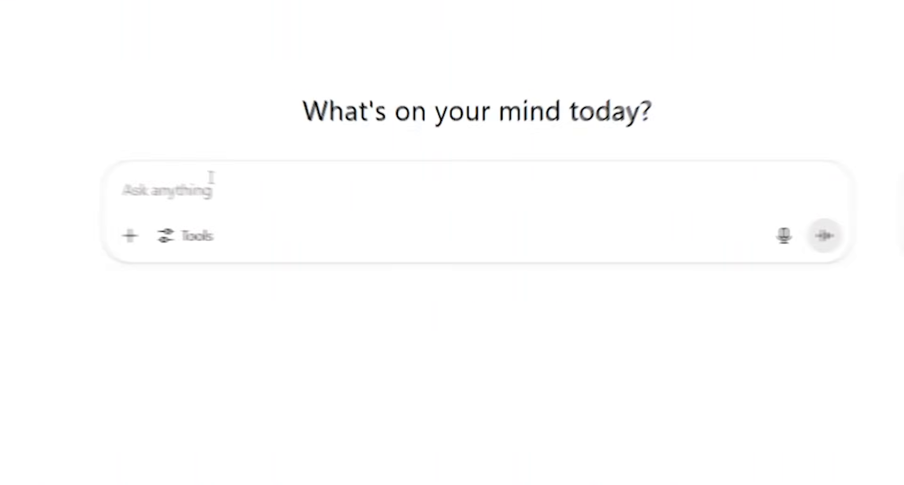
key("ctrl+v")
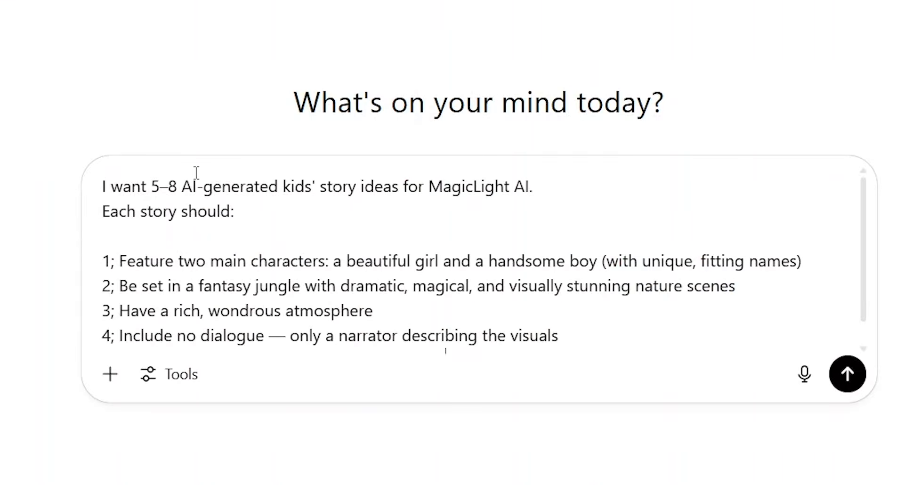
left_click(100, 182)
left_click_drag(103, 186, 249, 213)
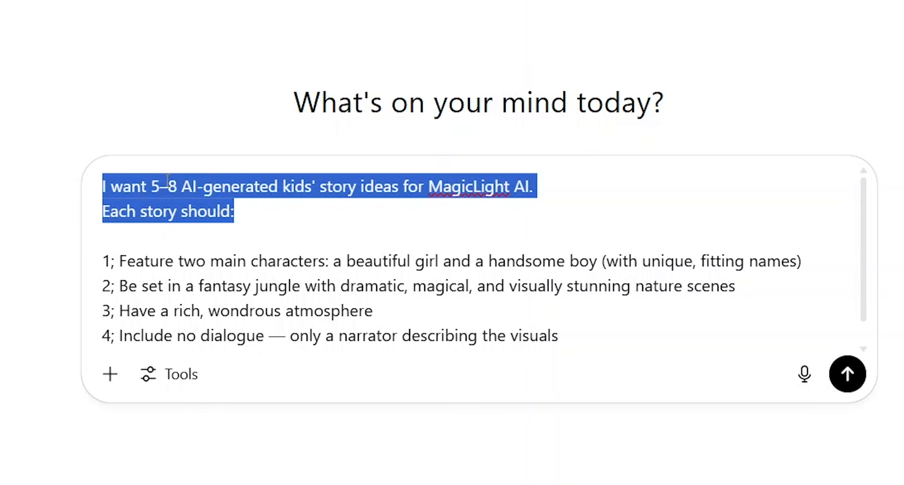
left_click_drag(109, 261, 539, 337)
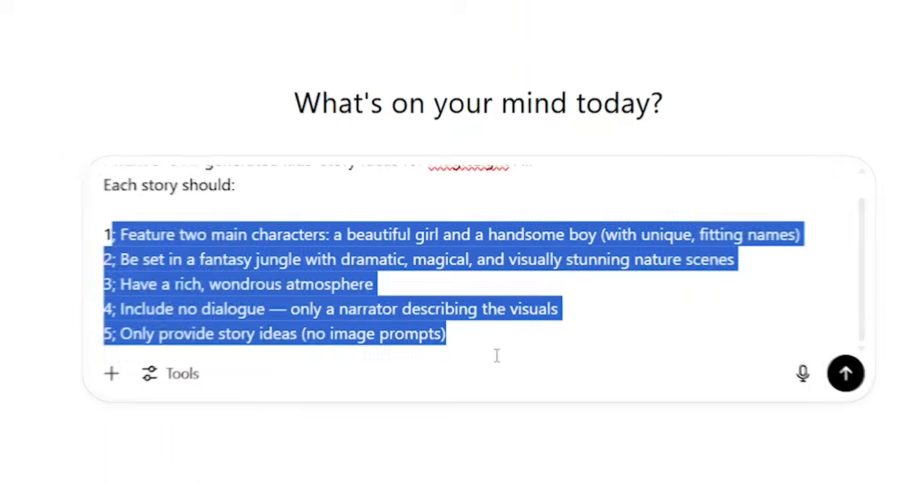
key("Return")
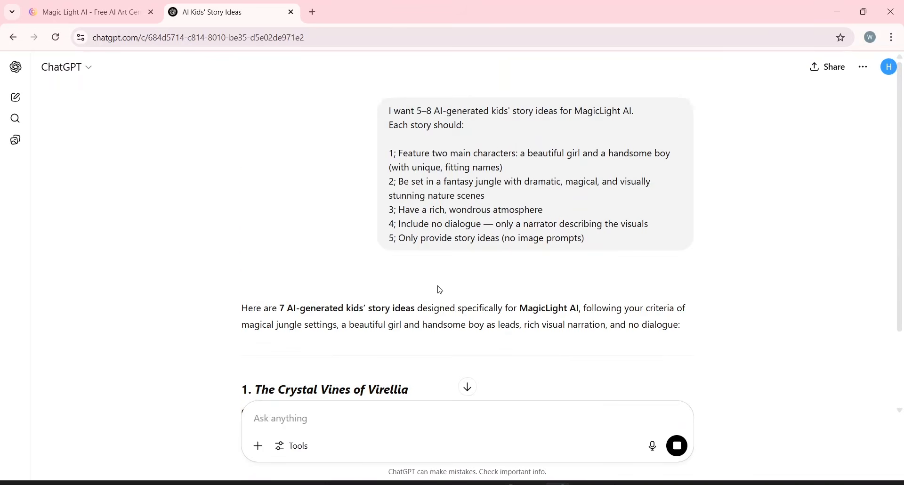
Read through ChatGPT's list of generated story ideas.
scroll(438, 287, "down", 3)
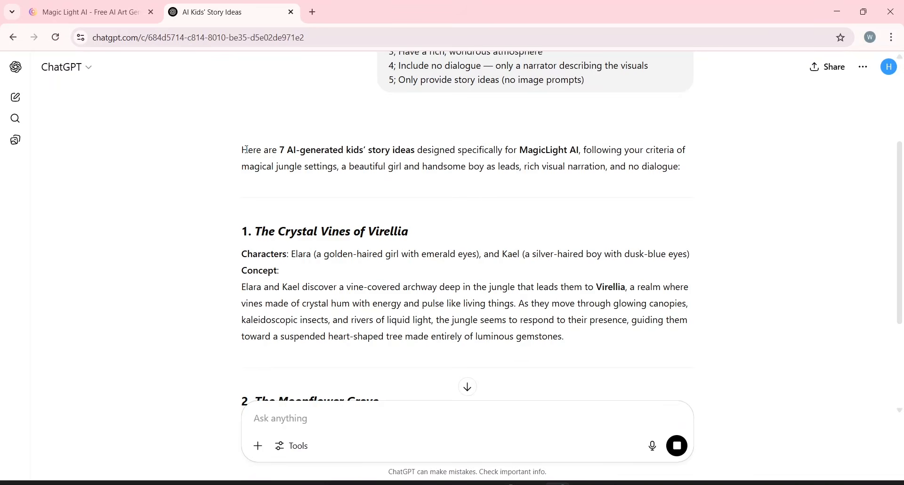
left_click_drag(248, 150, 411, 159)
left_click(411, 158)
scroll(410, 157, "down", 2)
scroll(411, 159, "down", 15)
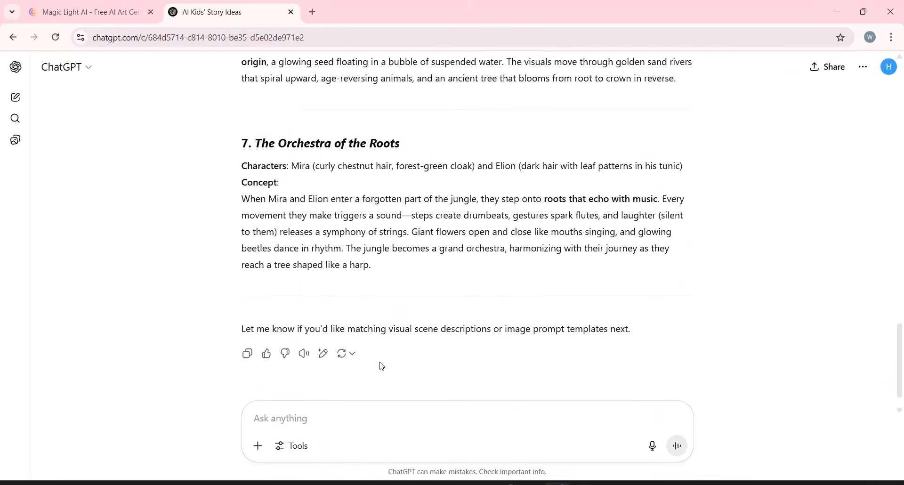
scroll(373, 272, "up", 20)
scroll(374, 271, "up", 1)
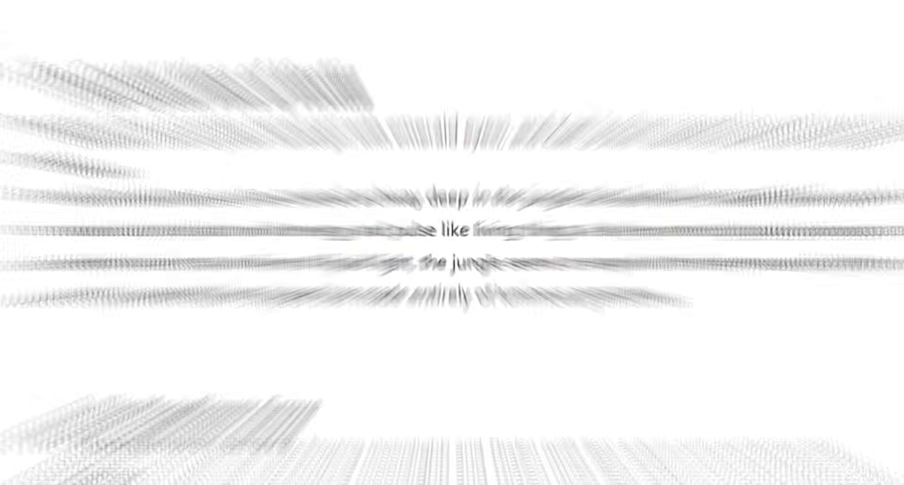
Highlight the first idea's title and its two character names to point them out.
left_click_drag(233, 162, 409, 161)
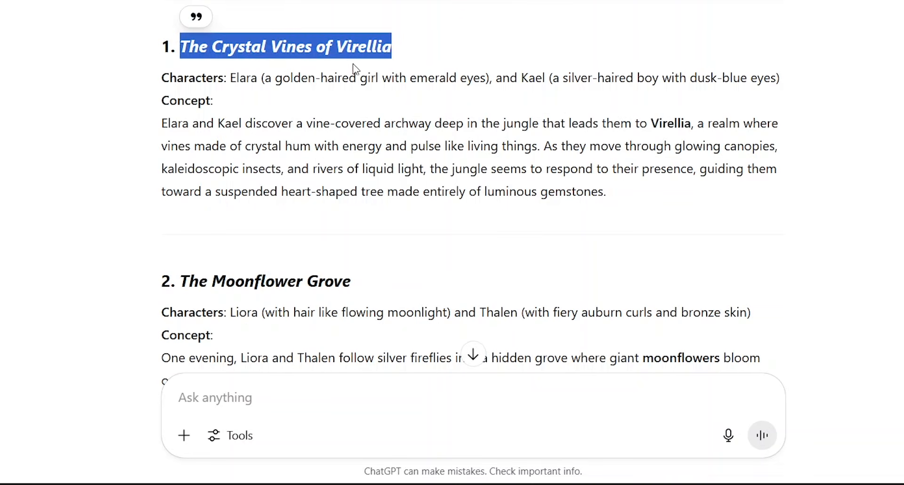
left_click_drag(231, 79, 260, 79)
left_click_drag(522, 77, 549, 78)
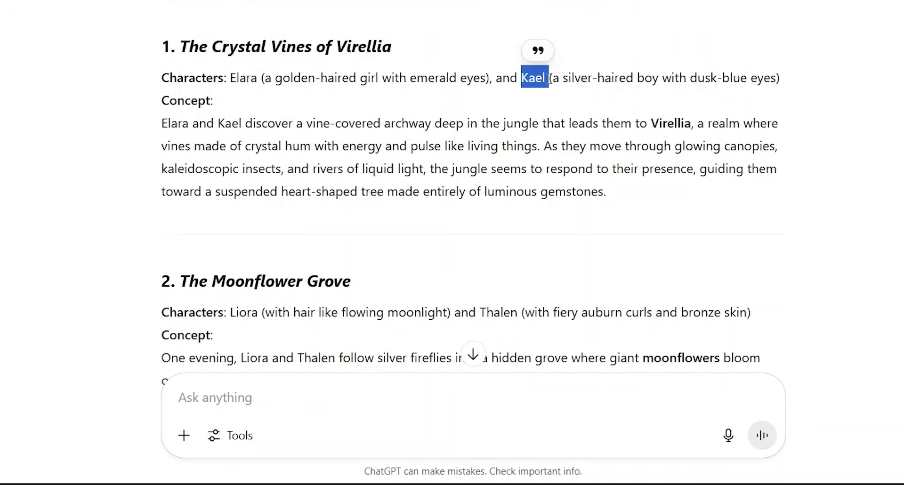
Quote the first idea, The Crystal Vines of Virellia, and ask ChatGPT for a 600-word formal narrative story without visual prompts.
left_click_drag(164, 40, 612, 192)
left_click(179, 18)
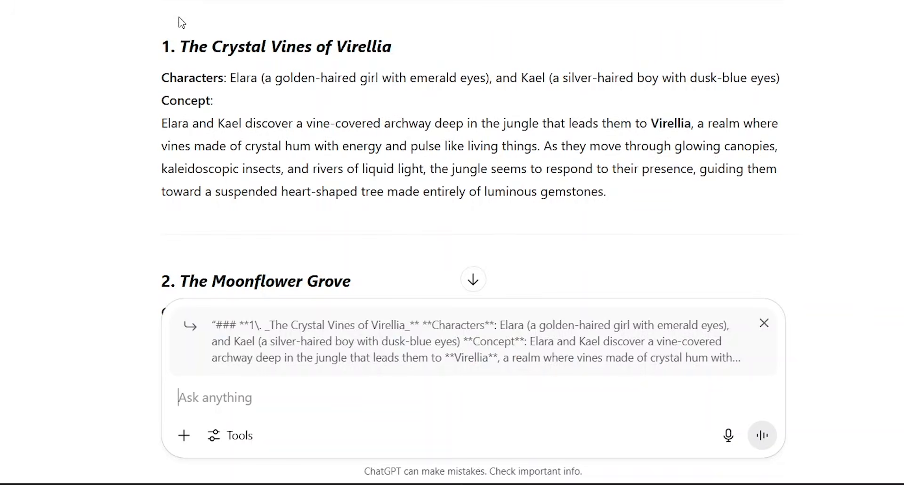
type("I like this idea. Please write an 600-word story in formal narrative form, as I will use MagicLight AI to generate the story visuals. Do not include visual prompts—only provide the written story.")
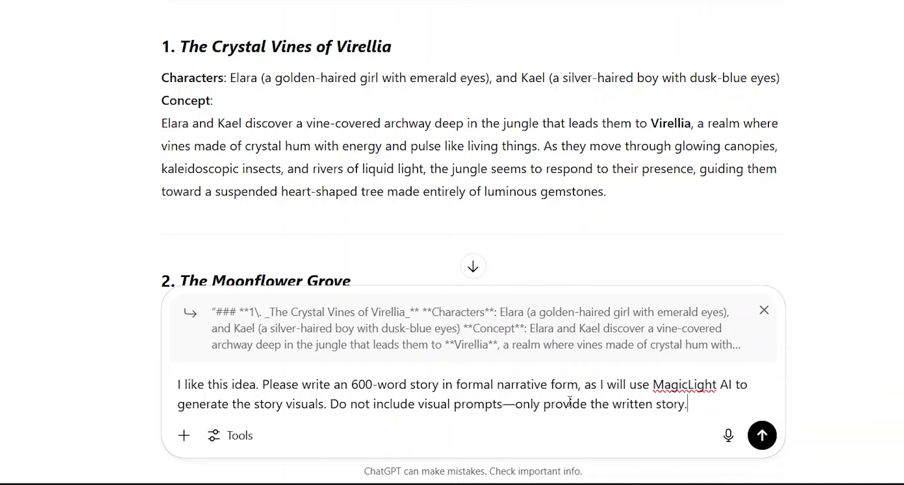
left_click_drag(331, 406, 692, 415)
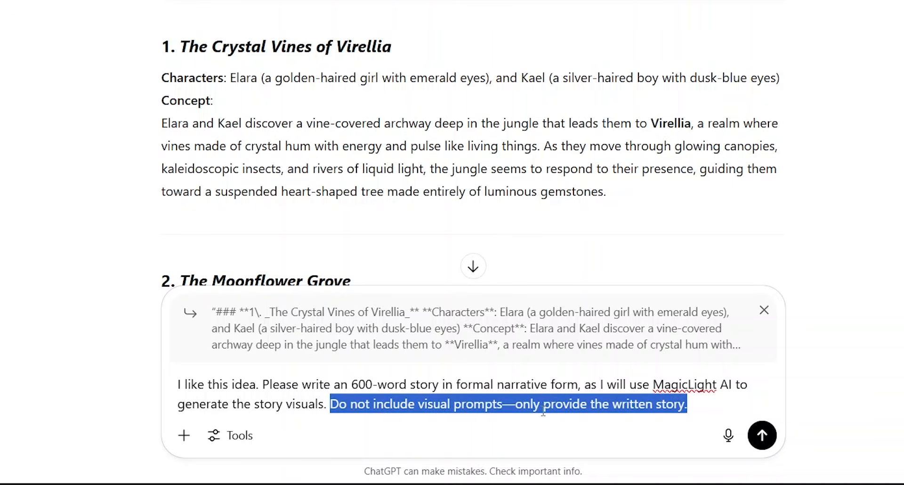
left_click(762, 435)
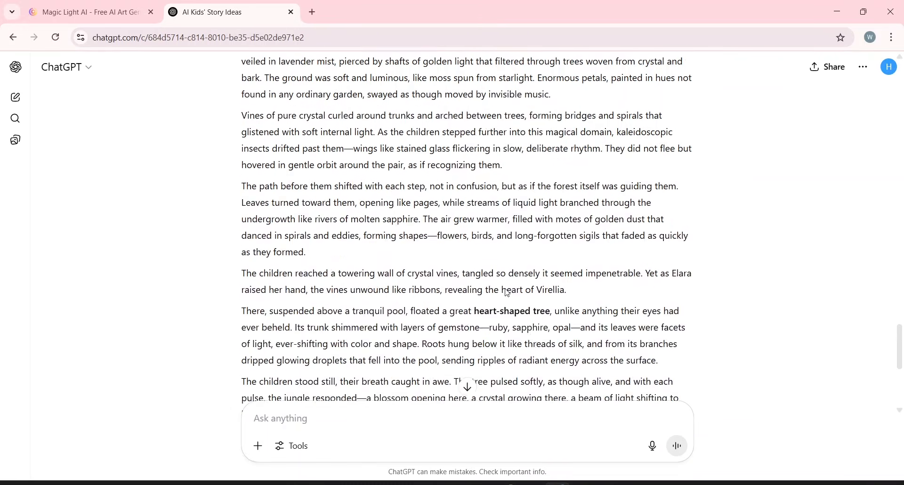
Copy the story title and paste it into MagicLight's Basic Script, replacing its existing contents.
scroll(389, 153, "up", 10)
triple_click(372, 76)
key("ctrl+c")
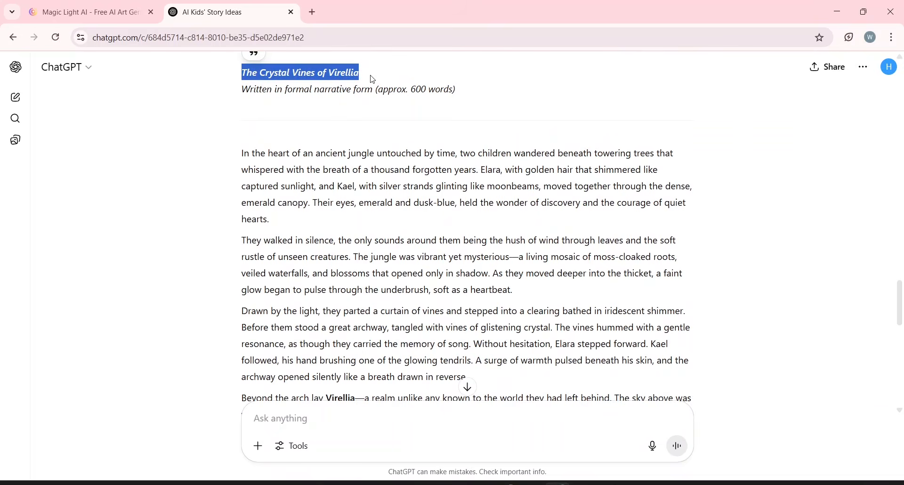
left_click(94, 13)
left_click(404, 258)
key("ctrl+a")
key("ctrl+v")
Copy the full story text from ChatGPT and paste it into the Basic Script after the title.
left_click(207, 12)
scroll(424, 235, "down", 2)
left_click_drag(242, 97, 382, 330)
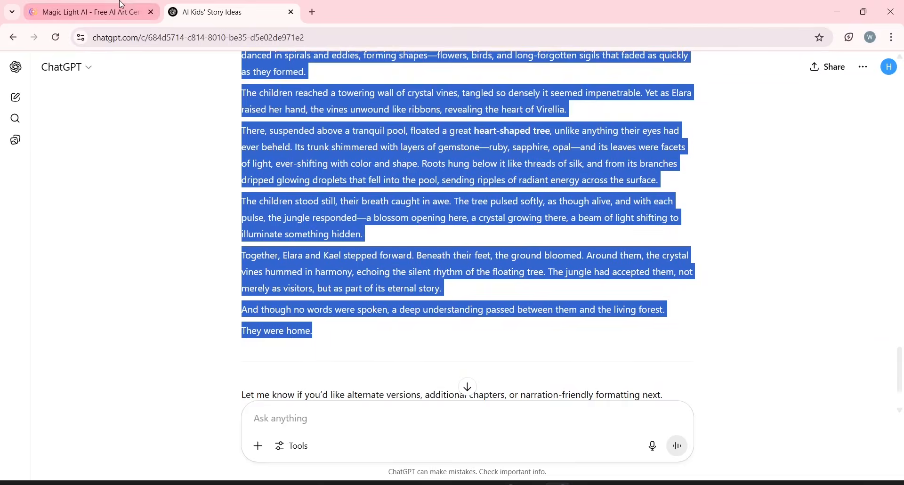
left_click(89, 12)
key("ctrl+v")
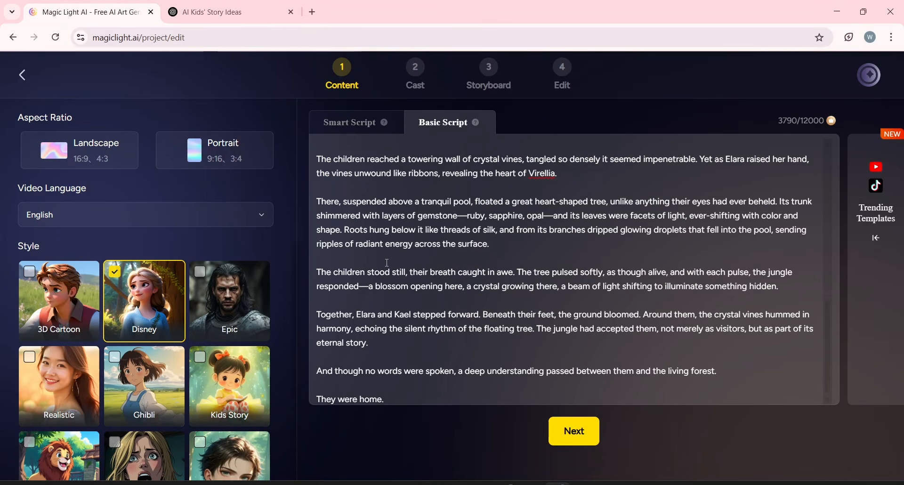
Submit the Basic Script so it is broken down into shots.
scroll(387, 263, "up", 5)
scroll(387, 263, "up", 2)
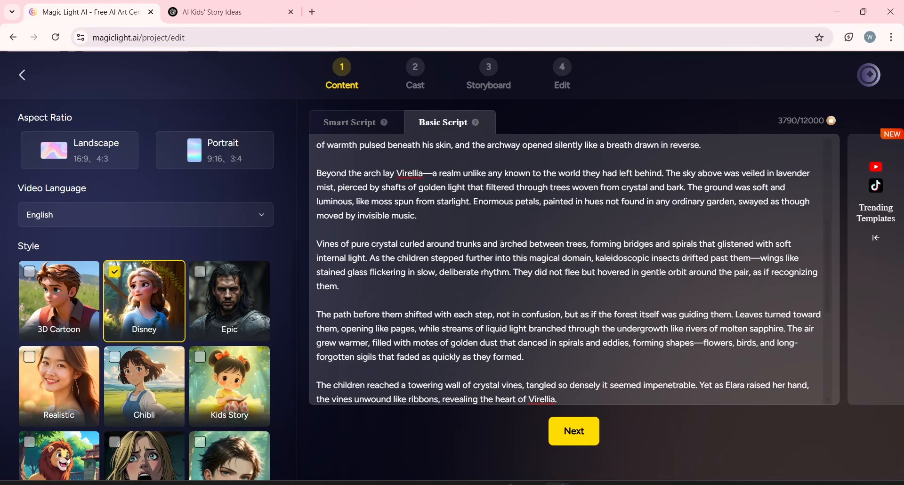
left_click(572, 439)
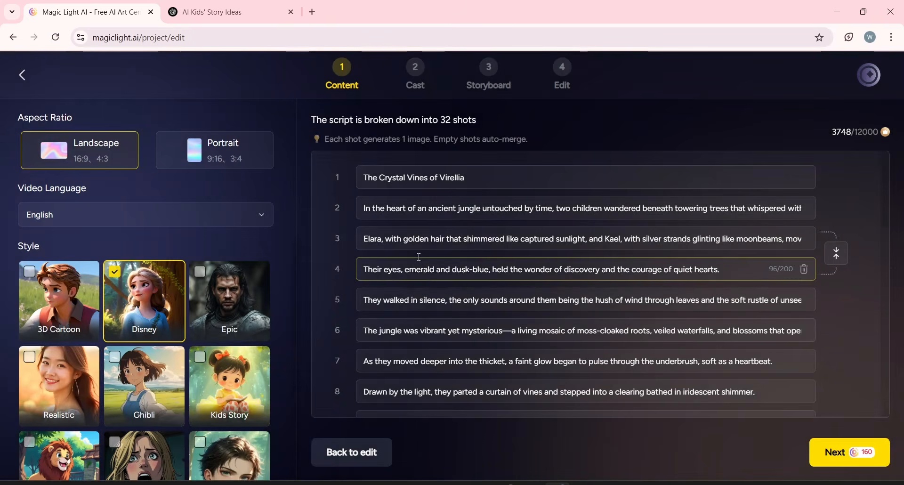
Review the generated shot list, opening several shots to read their text.
left_click(483, 211)
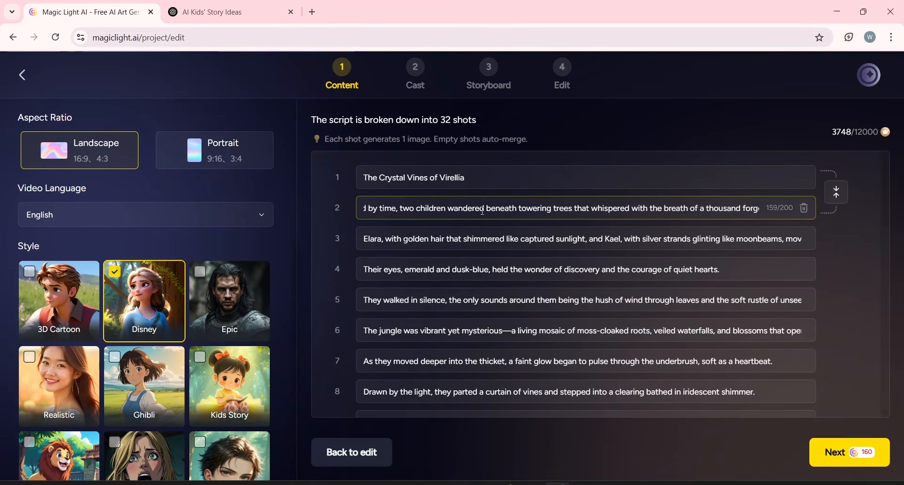
scroll(479, 216, "down", 15)
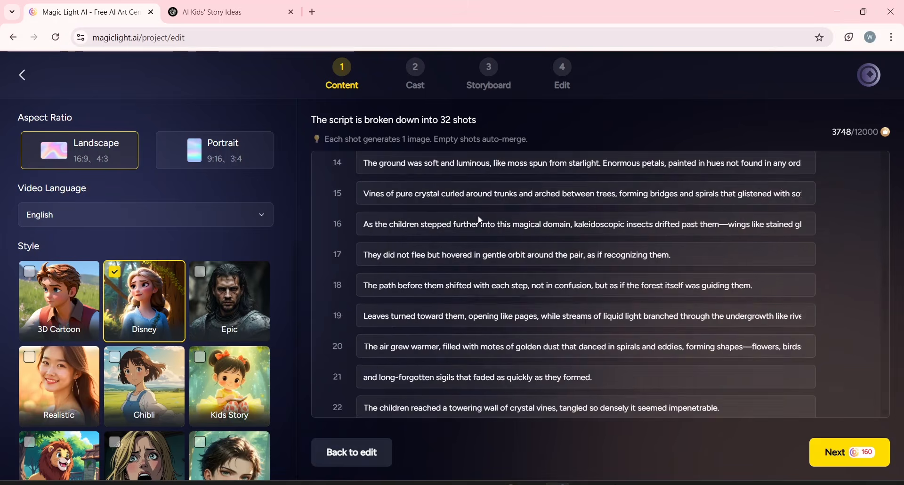
scroll(479, 216, "up", 15)
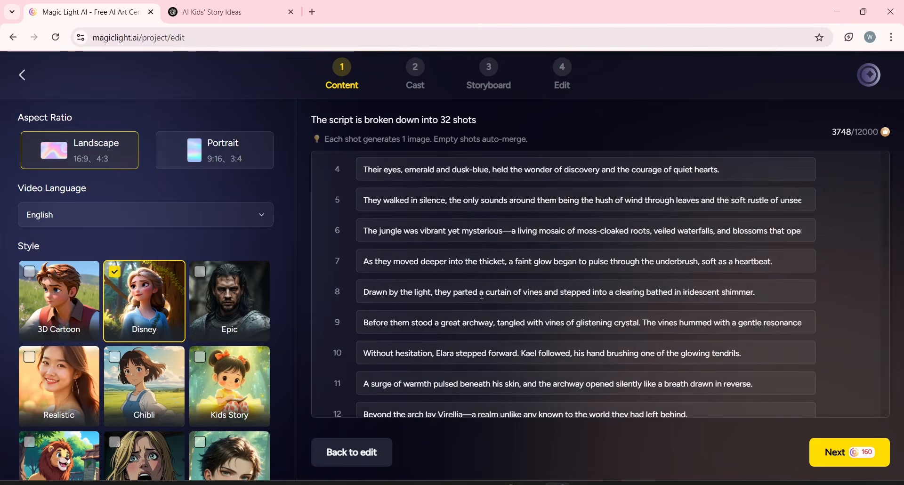
left_click(482, 296)
left_click(470, 208)
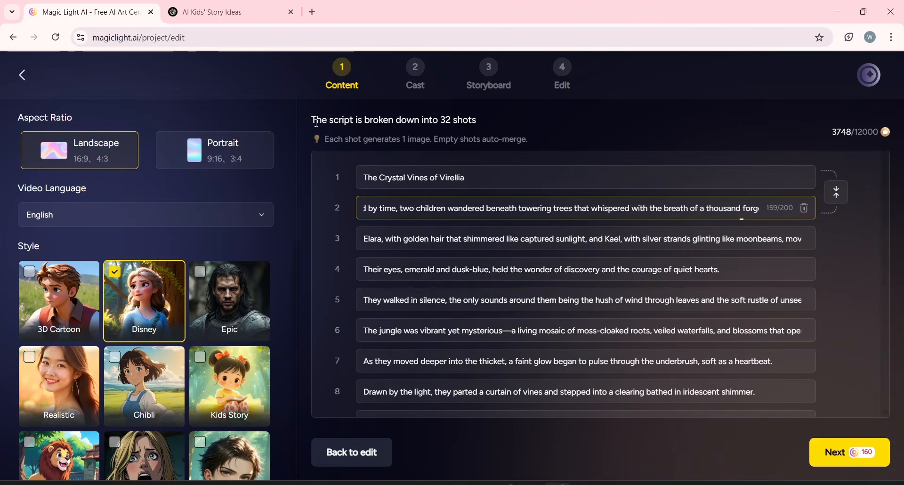
left_click_drag(311, 121, 480, 115)
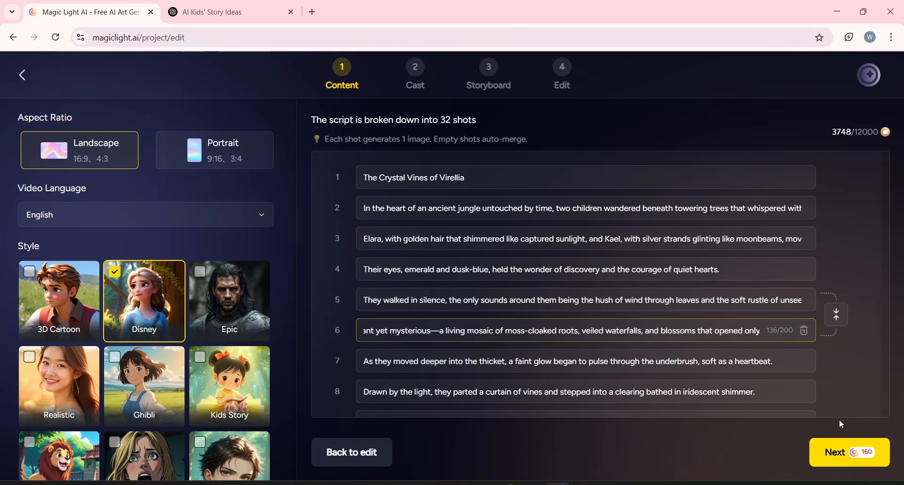
Continue to the Cast stage and review the detected characters Elara and Kael.
left_click(839, 448)
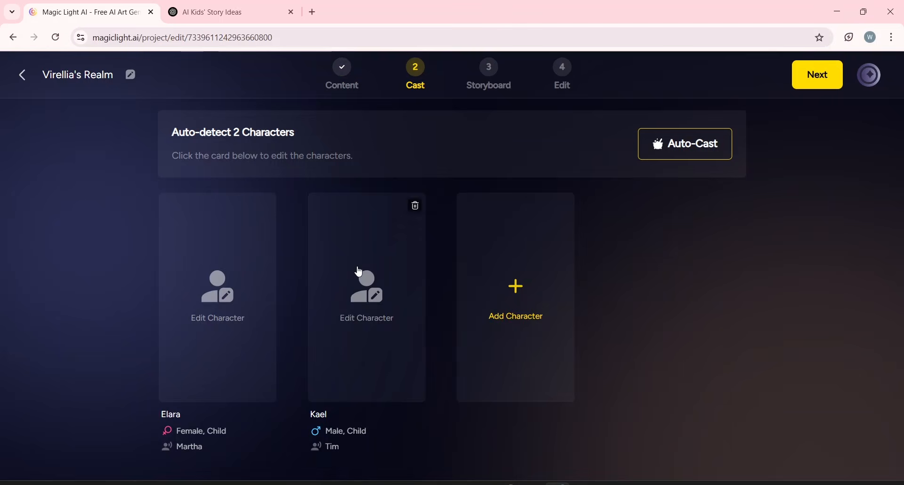
left_click_drag(172, 132, 294, 133)
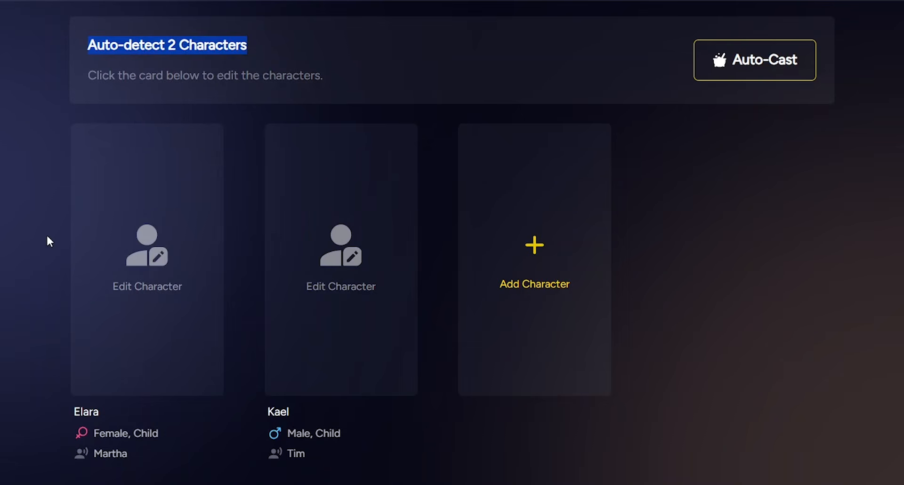
left_click_drag(62, 410, 102, 412)
left_click_drag(258, 410, 297, 415)
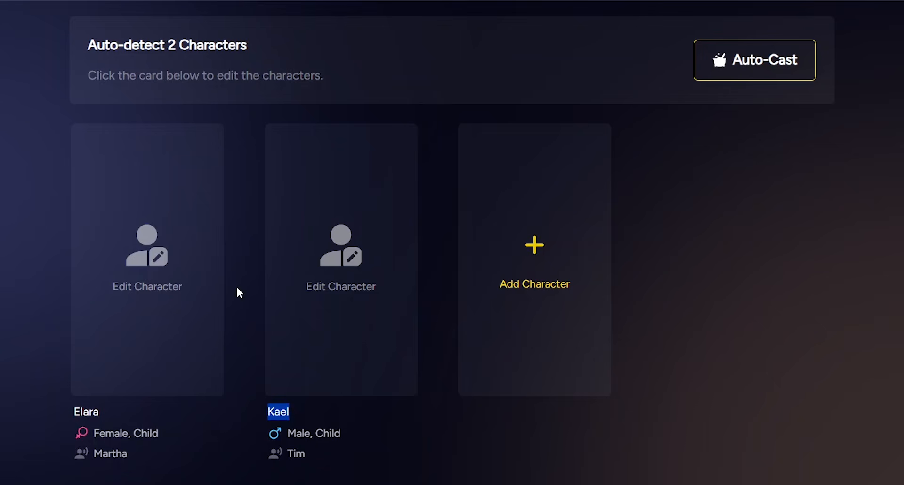
Open Elara's character card and start creating a new character for her.
left_click(143, 258)
left_click(142, 258)
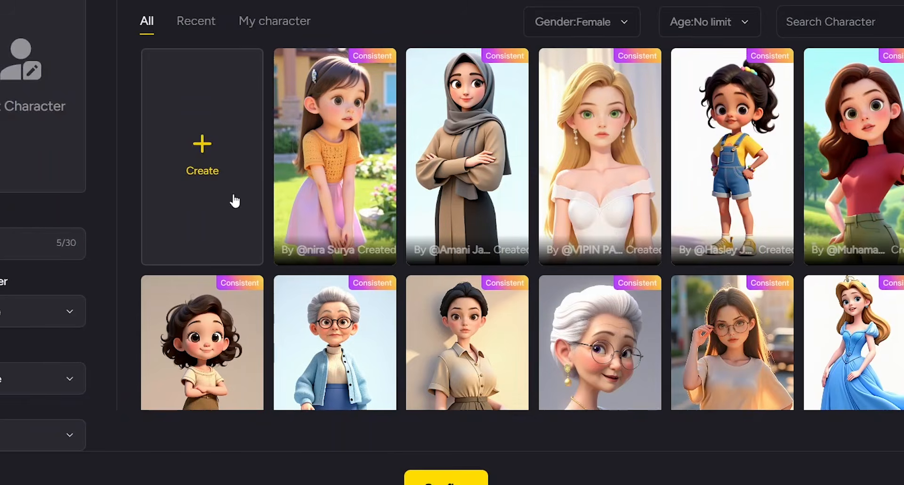
scroll(510, 269, "down", 10)
scroll(512, 272, "up", 10)
left_click(202, 155)
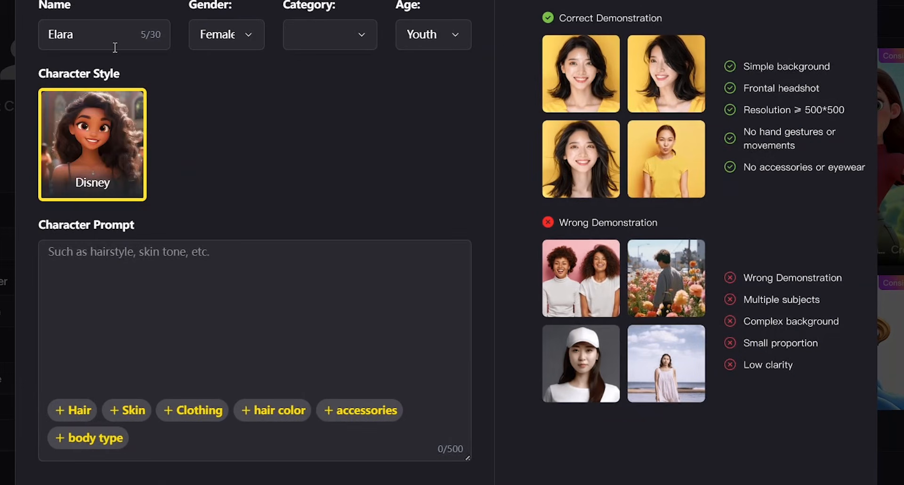
Set Elara's category to Human and her age to Youth.
left_click(230, 33)
left_click(226, 39)
left_click(323, 41)
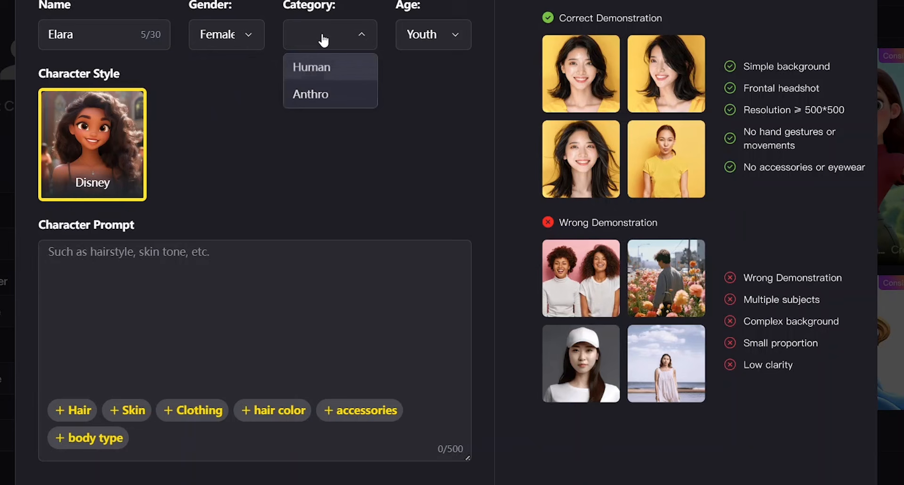
left_click(308, 71)
left_click(426, 35)
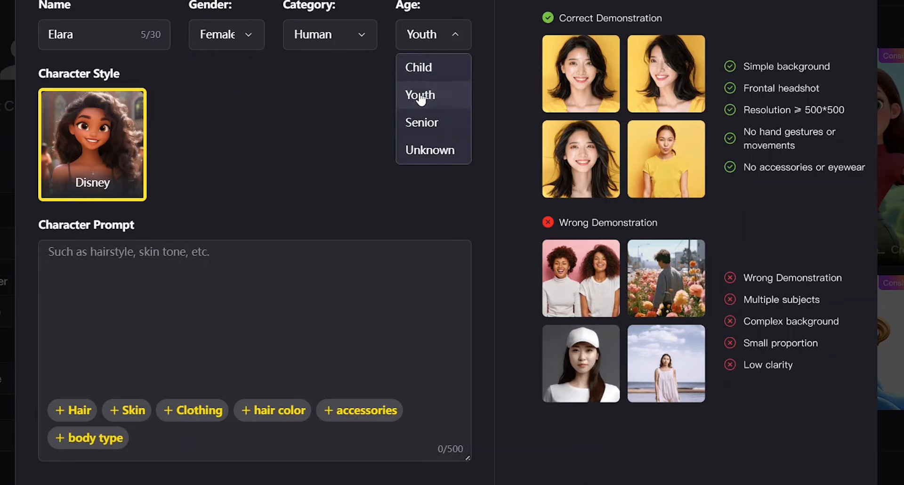
left_click(418, 96)
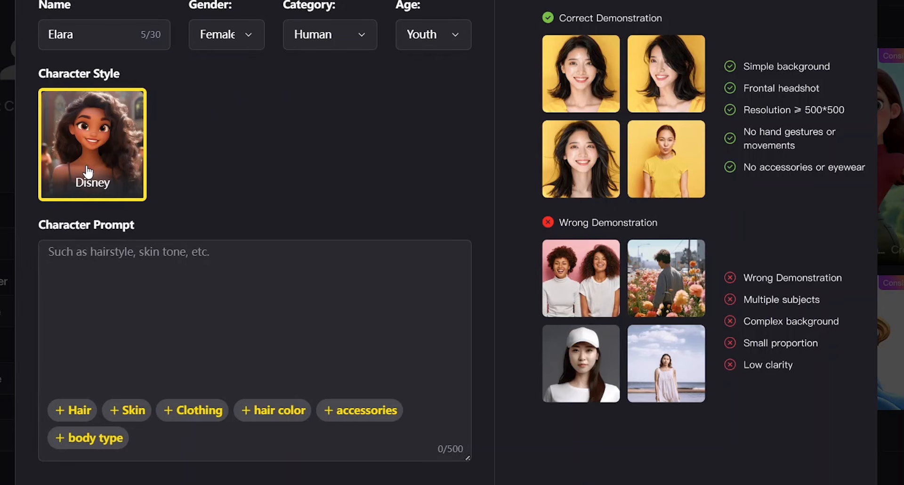
Scroll through the character form to view the prompt and optional photo upload fields.
scroll(87, 188, "down", 2)
scroll(87, 169, "down", 1)
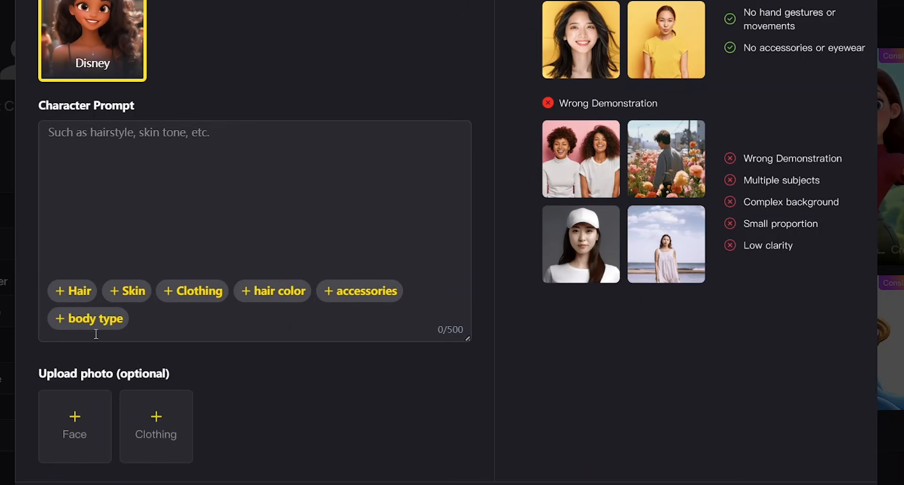
scroll(96, 334, "down", 1)
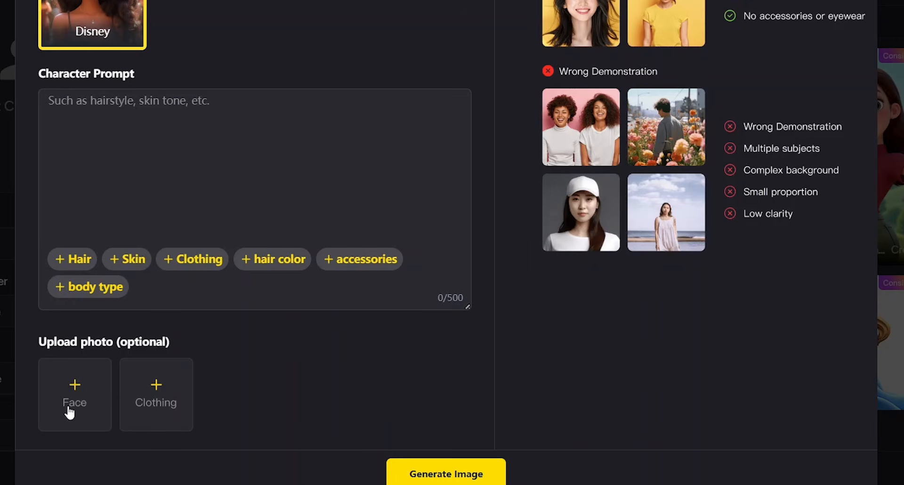
scroll(228, 377, "up", 3)
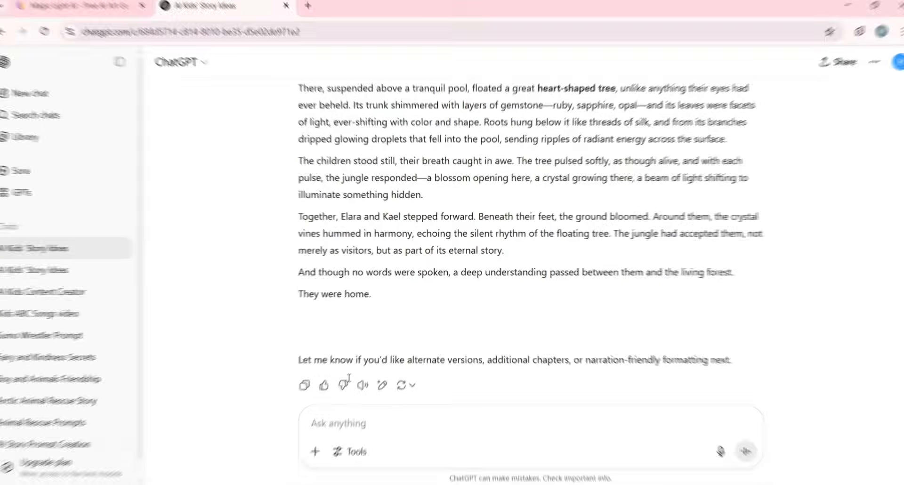
Ask ChatGPT for detailed descriptions of Elara and Kael covering skin, hair, eyes, features, clothing, body type, height, accessories, age and personality.
key("ctrl+v")
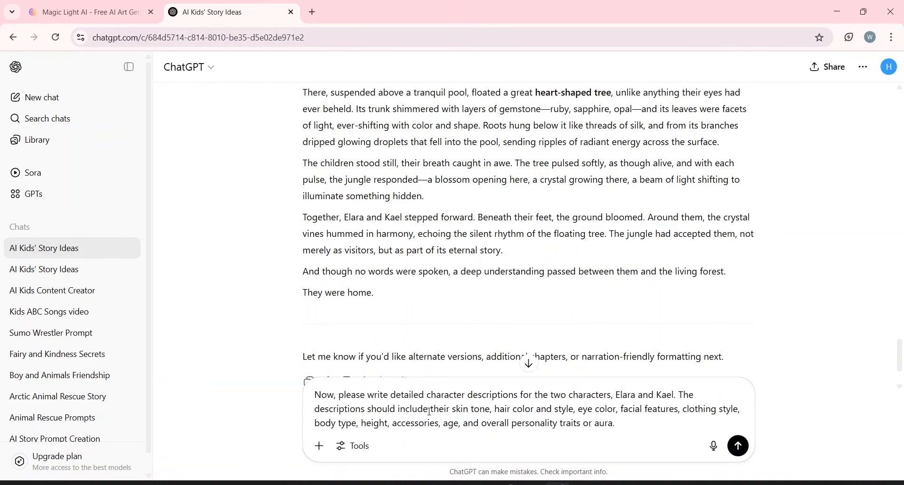
key("ctrl+a")
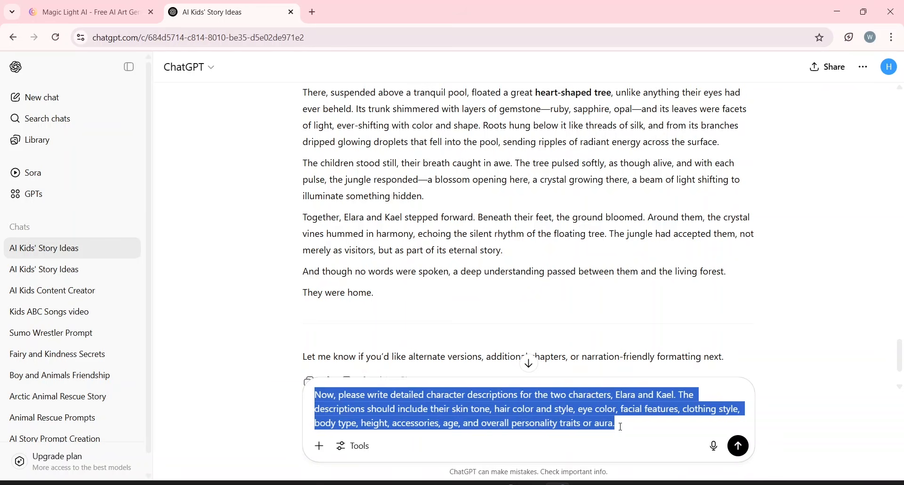
left_click(621, 426)
key("Return")
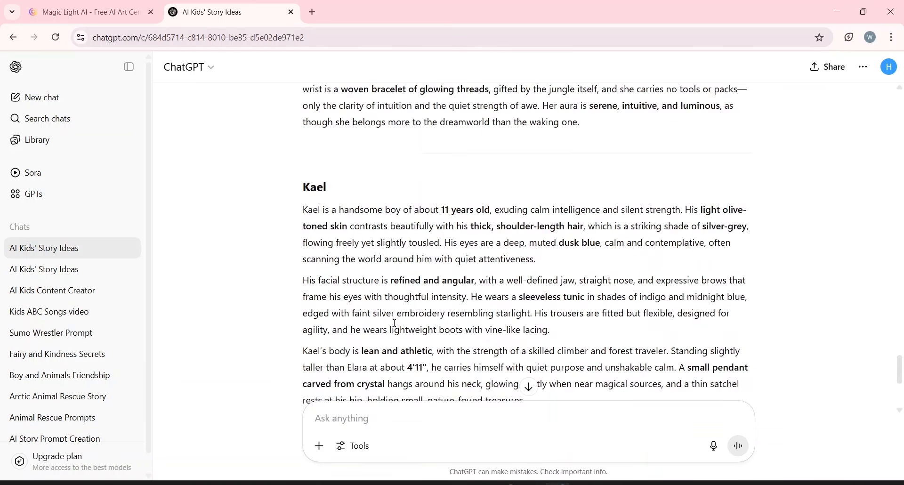
Ask ChatGPT to rewrite the character descriptions in a formal, concise tone of at most 500 characters each.
left_click(105, 12)
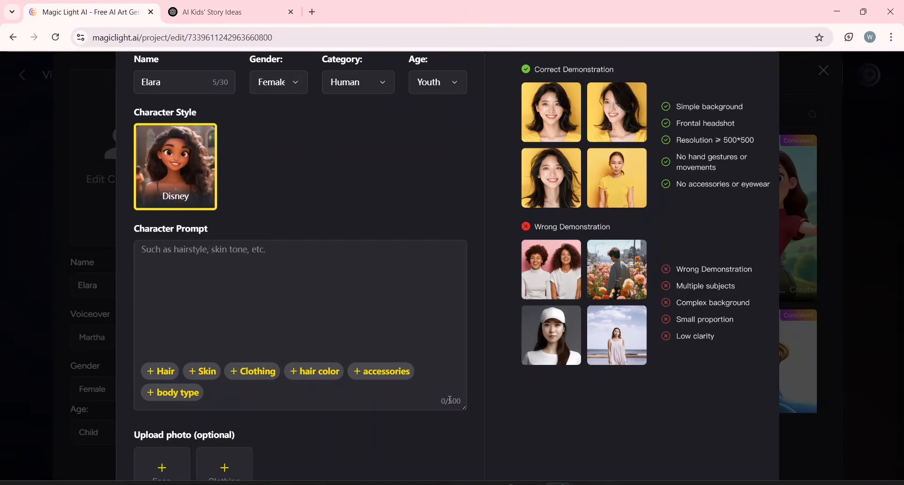
left_click(230, 13)
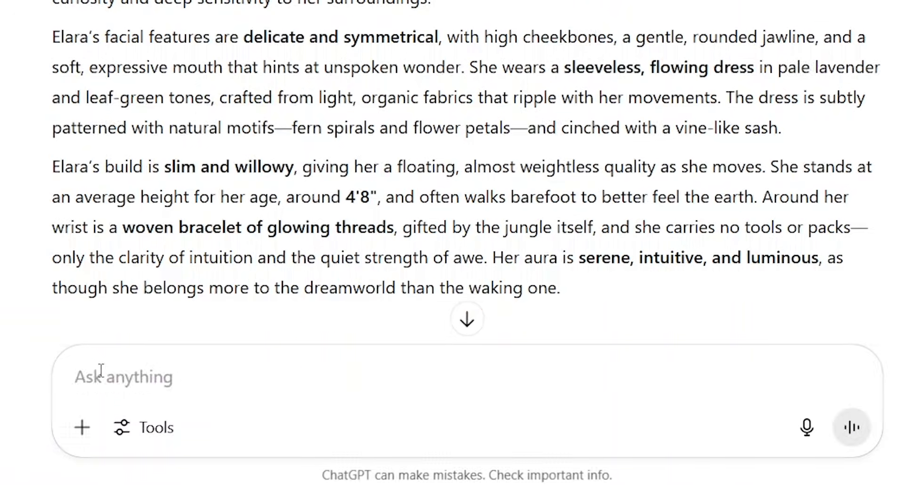
left_click(101, 370)
key("ctrl+v")
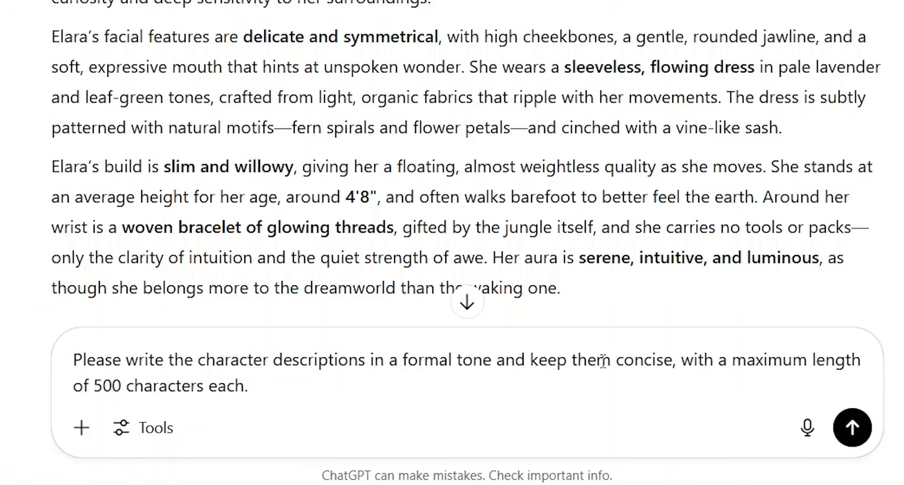
left_click(852, 427)
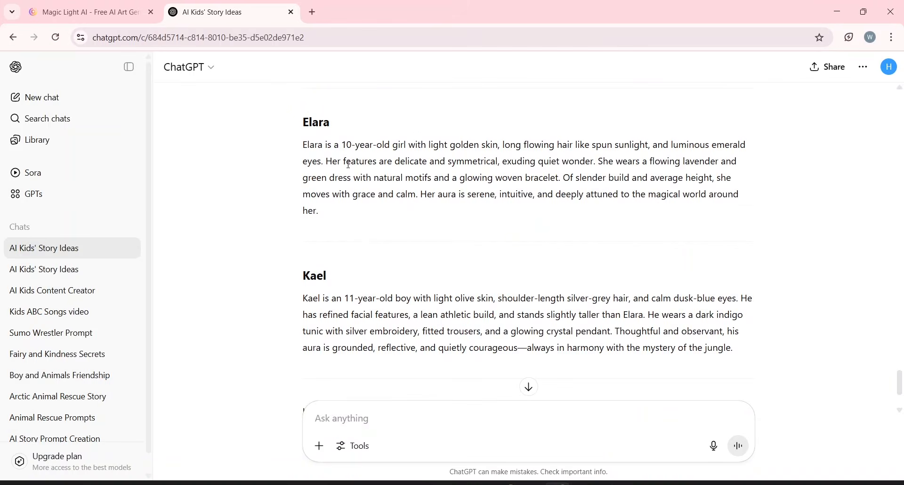
Copy Elara's concise description from ChatGPT and paste it into her character prompt.
left_click_drag(303, 144, 325, 219)
key("ctrl+c")
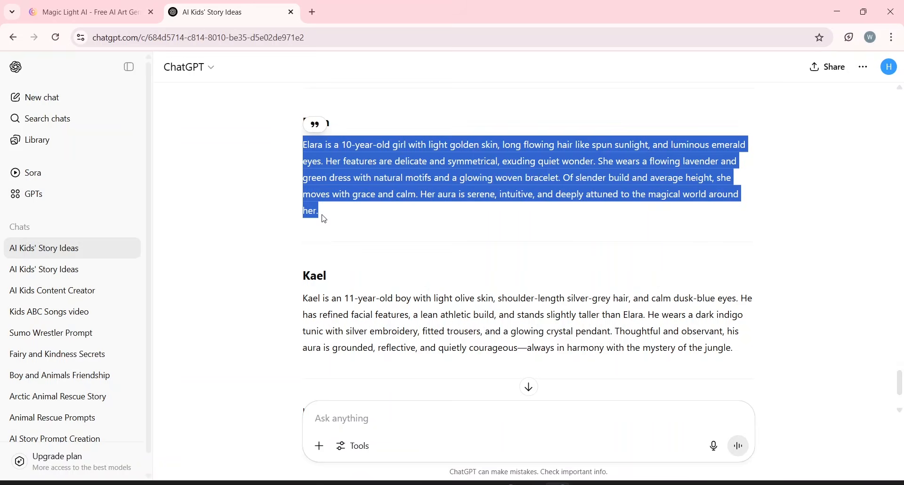
left_click(59, 4)
left_click(235, 253)
key("ctrl+v")
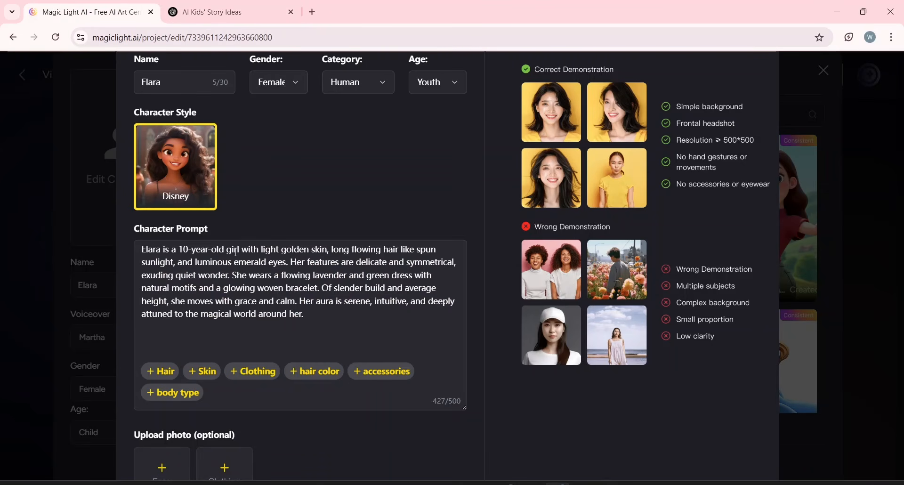
Generate Elara's Disney-style character image and apply it to her card.
scroll(235, 253, "down", 2)
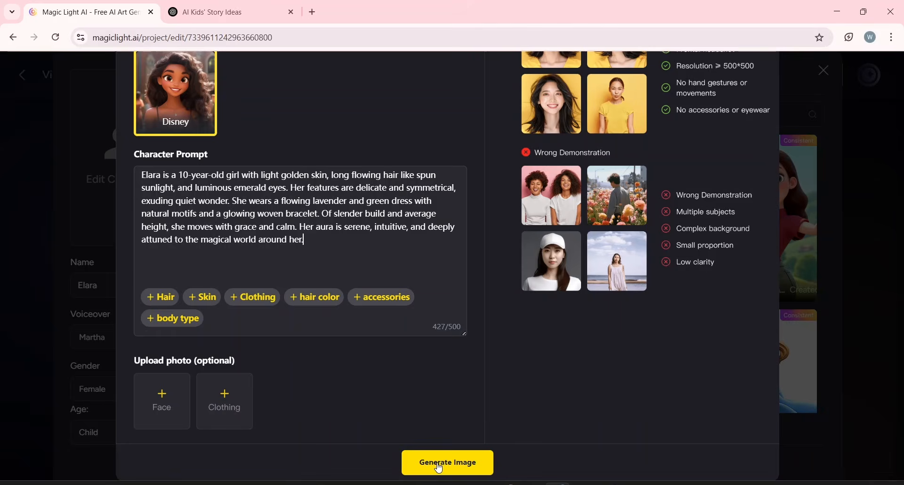
left_click(439, 466)
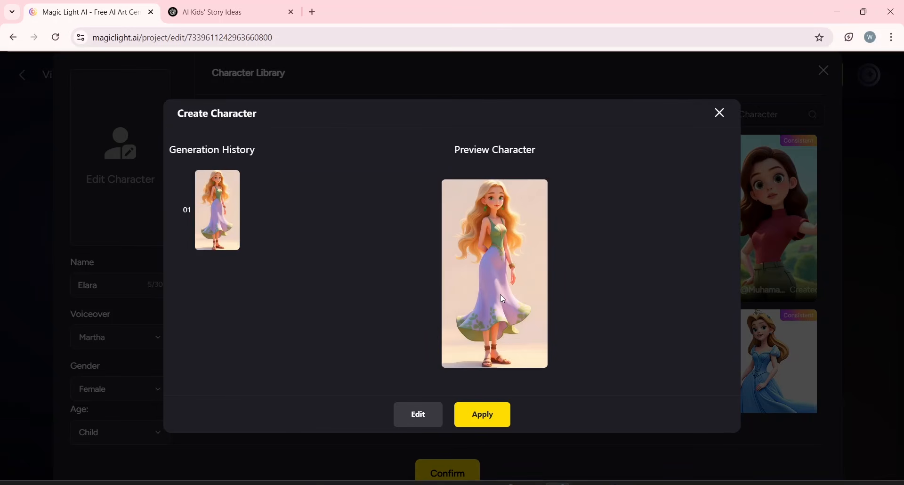
left_click(487, 421)
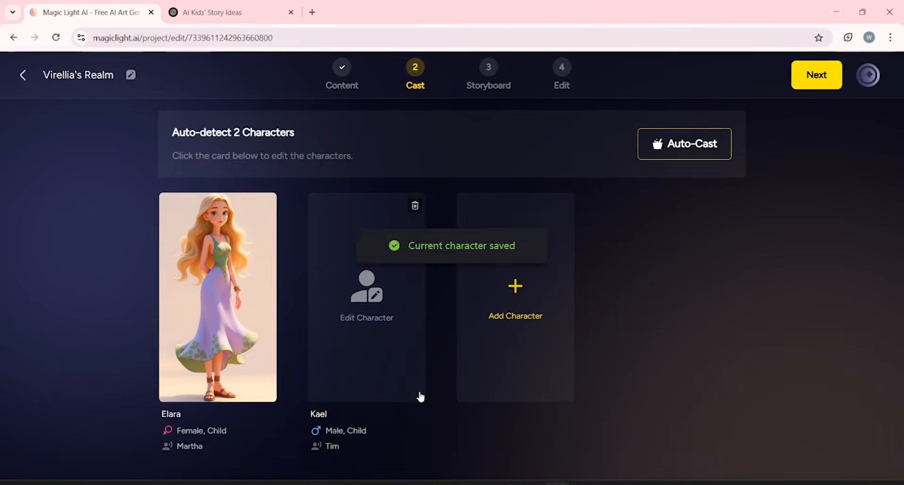
Open Kael's character form, set his category to Human and paste his description into the prompt.
left_click(335, 307)
left_click(222, 162)
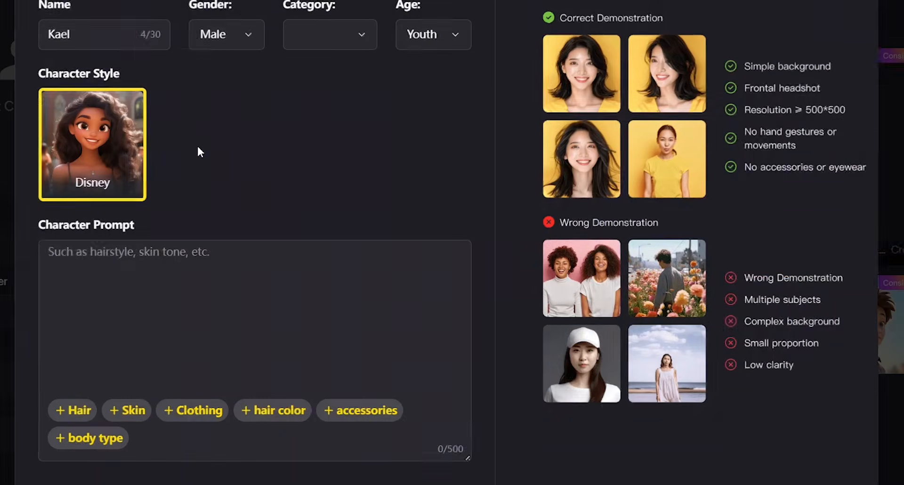
left_click(312, 34)
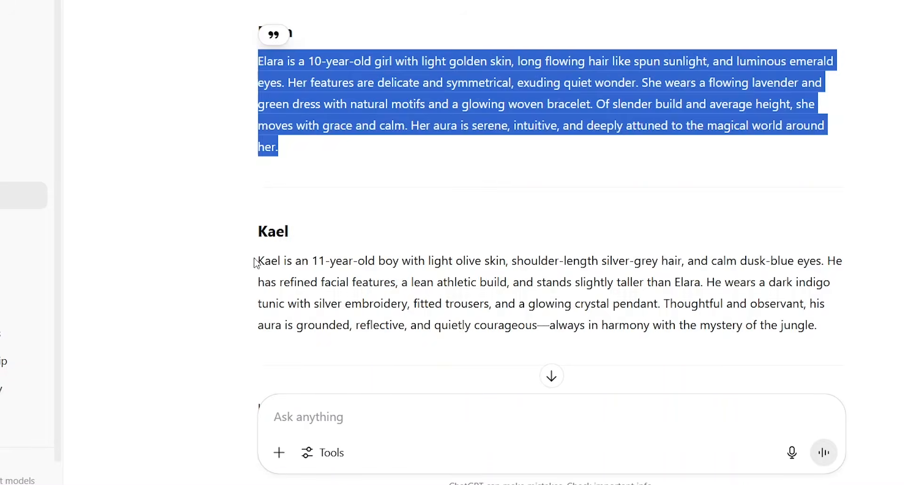
left_click_drag(257, 260, 259, 406)
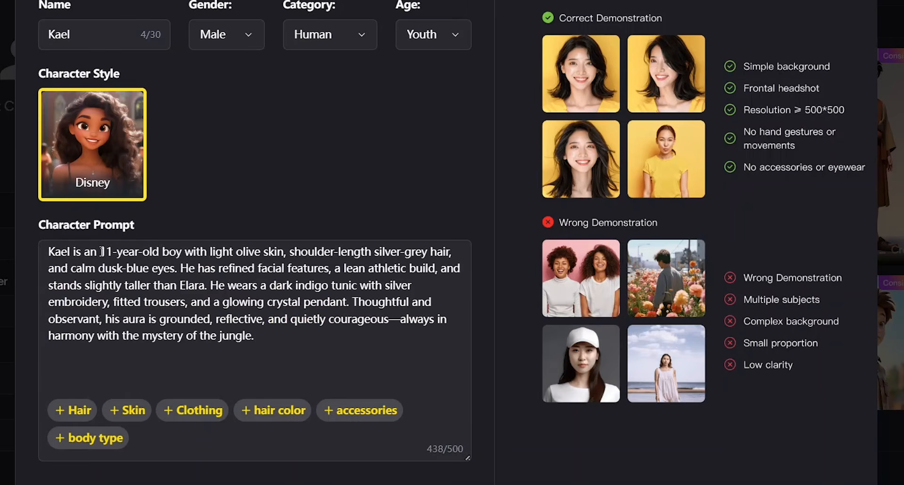
Generate Kael's character image, apply it and confirm the selection.
scroll(434, 470, "down", 3)
left_click(434, 470)
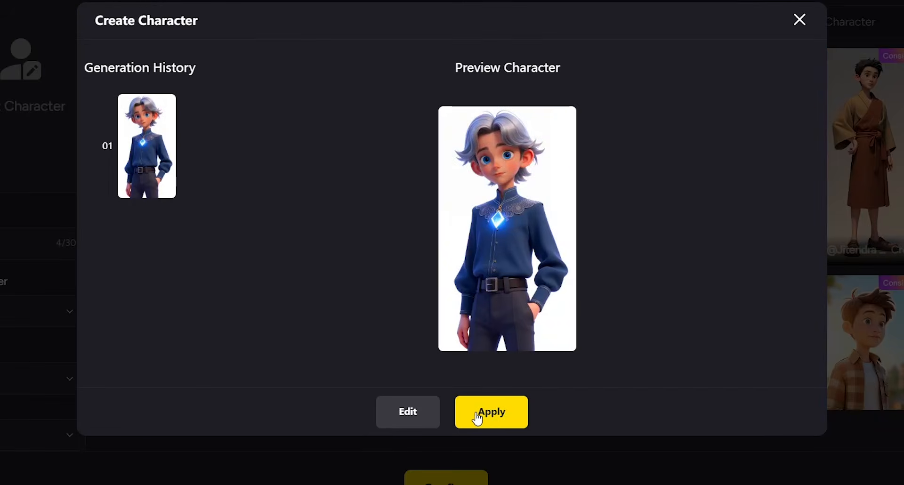
left_click(477, 418)
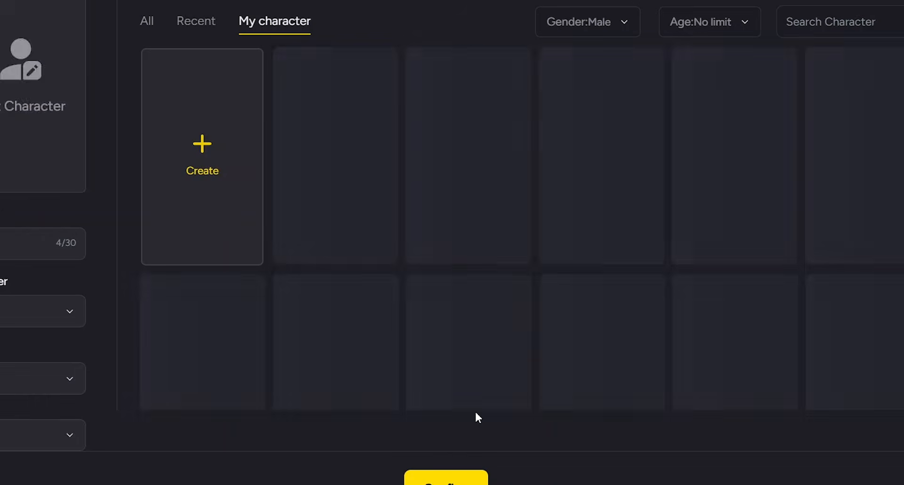
left_click(449, 480)
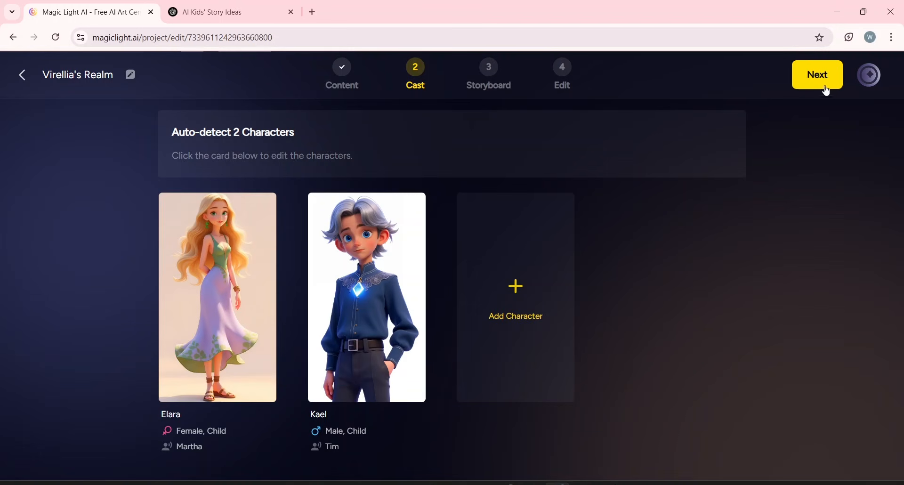
Proceed from the cast to the Storyboard stage to generate the storyboards.
left_click(813, 77)
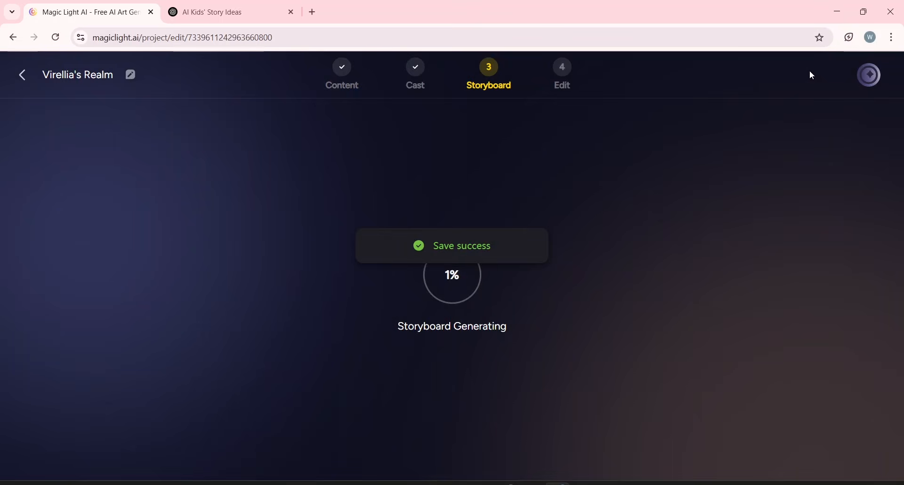
left_click_drag(397, 326, 505, 327)
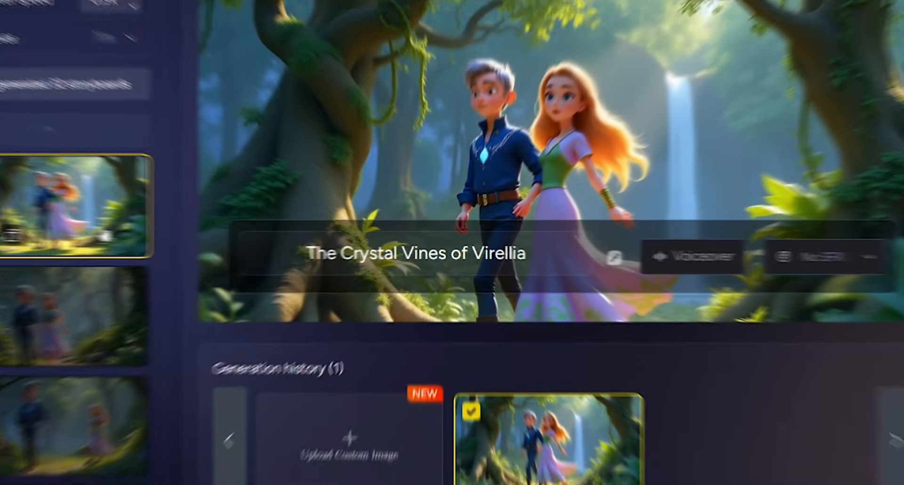
Browse the generated storyboard frames and review the narration of each early scene.
scroll(105, 232, "down", 7)
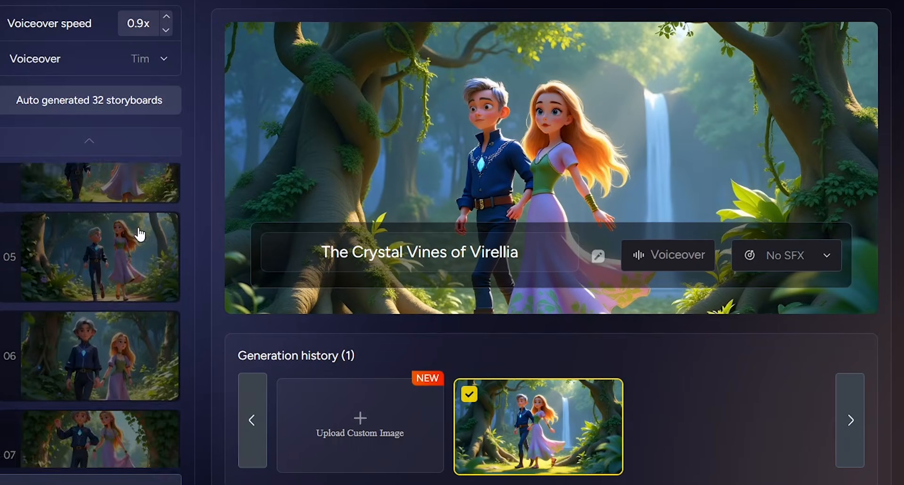
scroll(139, 234, "down", 10)
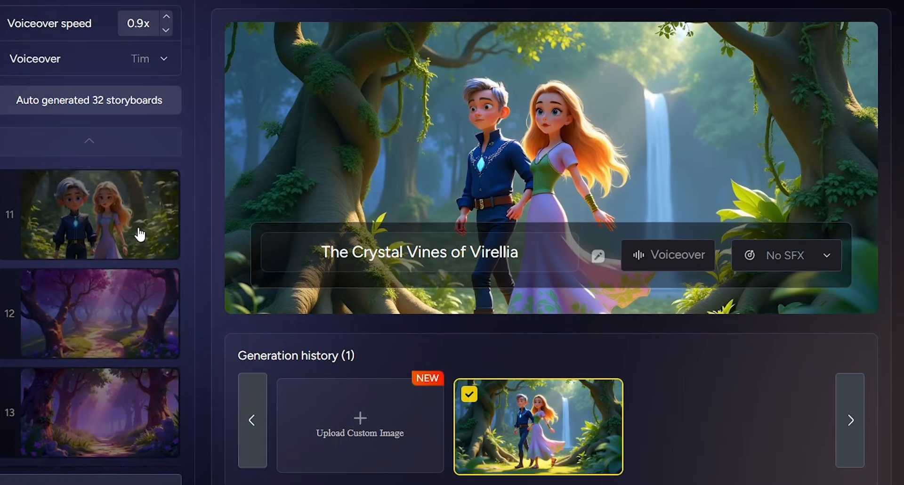
scroll(139, 234, "down", 2)
scroll(139, 234, "up", 7)
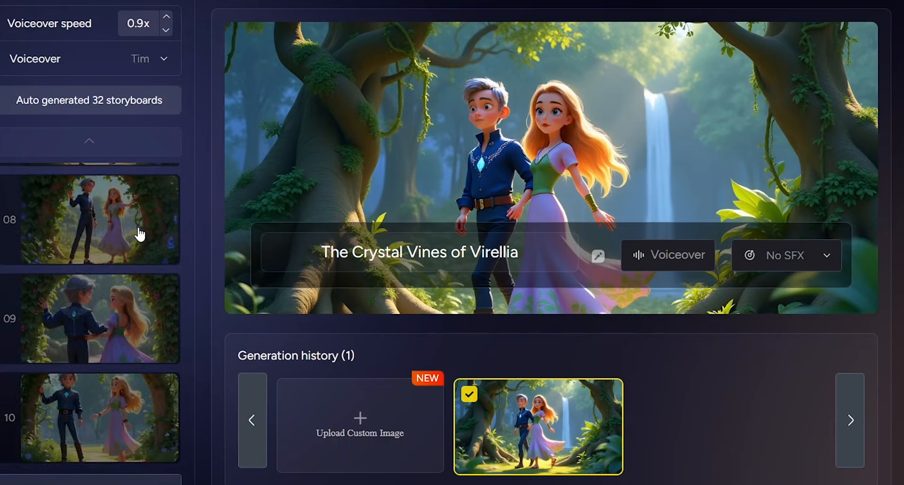
scroll(139, 234, "up", 7)
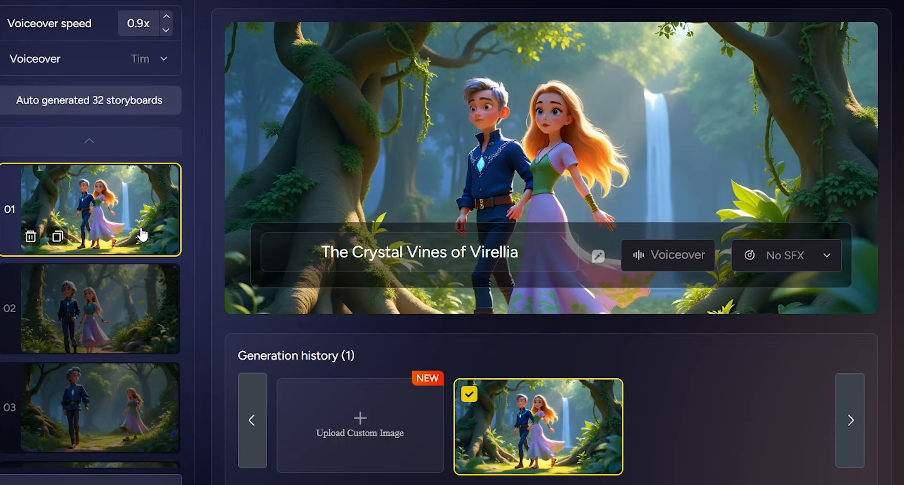
left_click(122, 305)
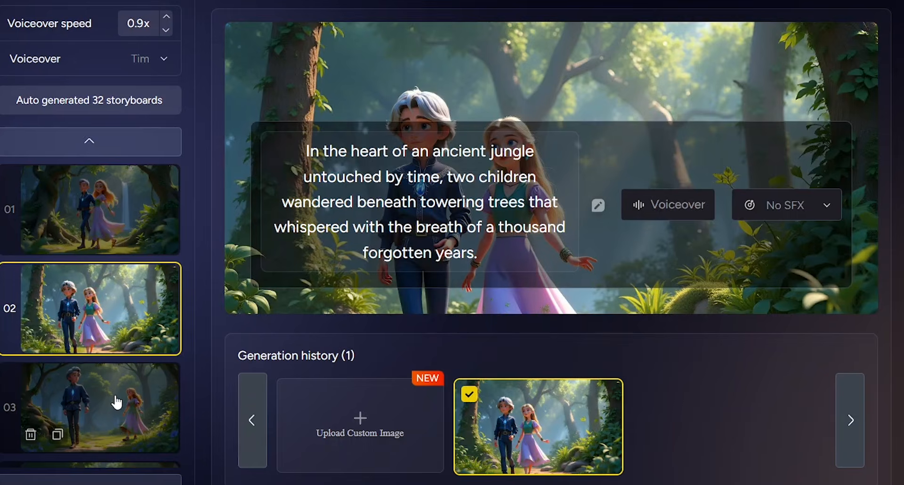
left_click(104, 418)
scroll(105, 421, "down", 3)
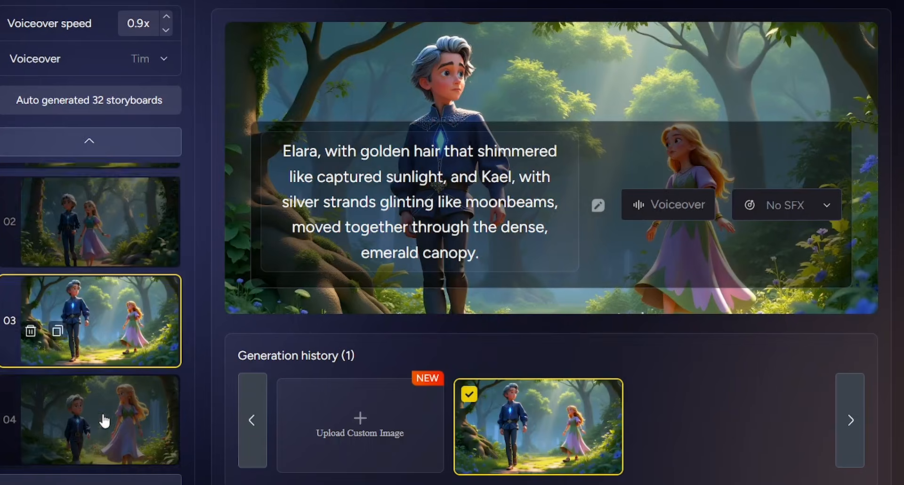
left_click(88, 356)
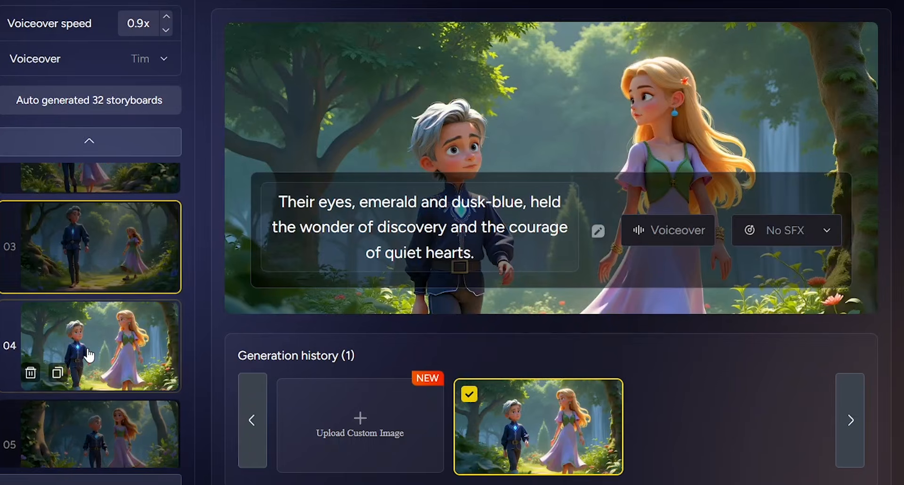
left_click(100, 436)
scroll(100, 436, "down", 1)
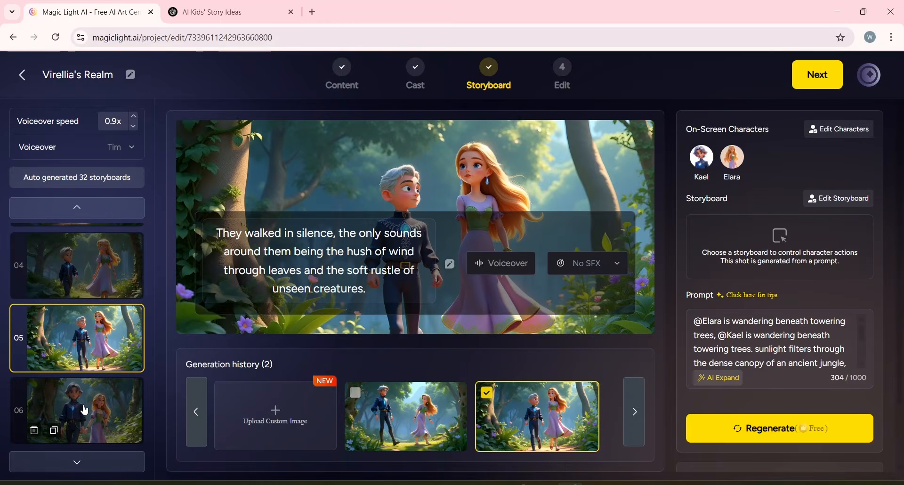
left_click(85, 410)
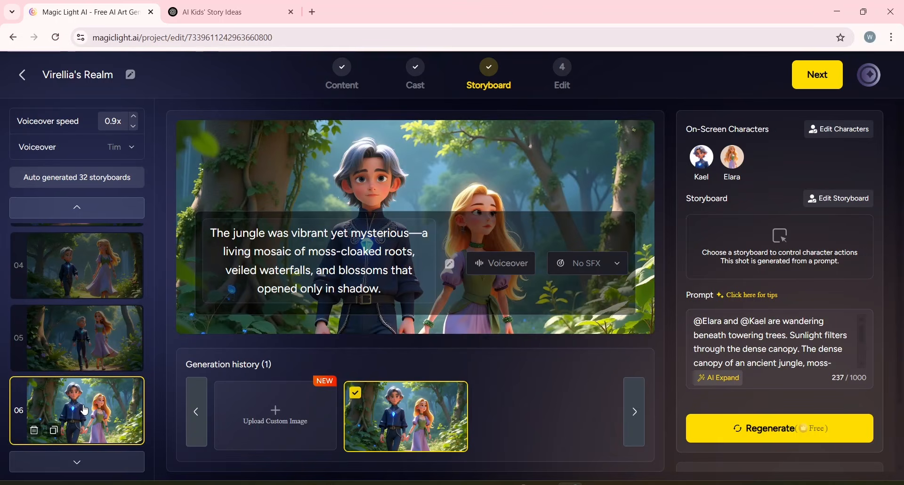
scroll(85, 411, "up", 3)
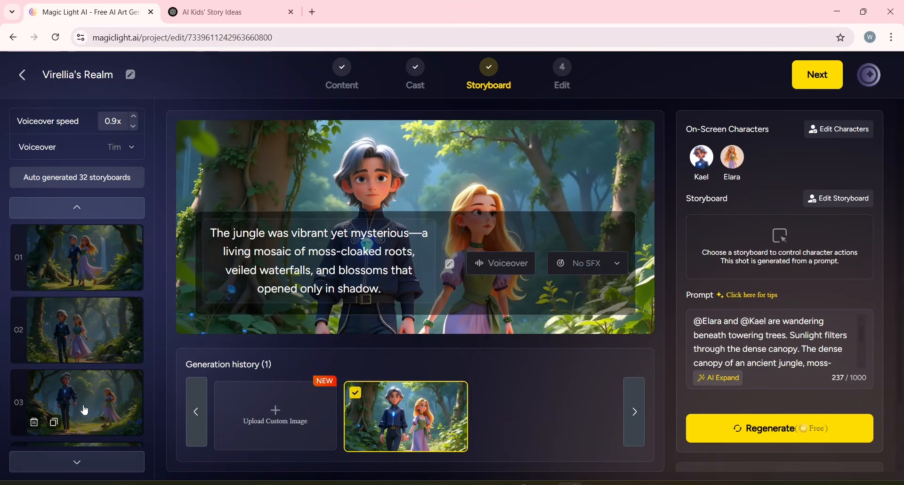
Select storyboard 01 and regenerate its image.
left_click(80, 263)
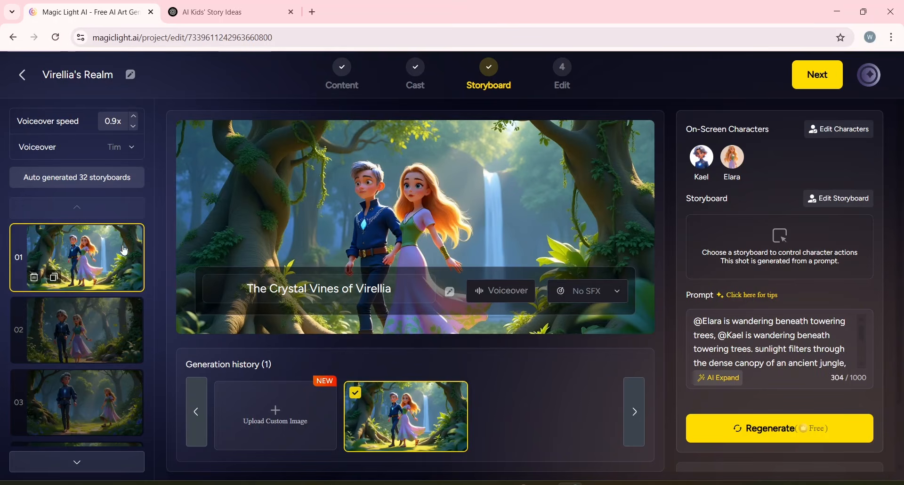
left_click(749, 426)
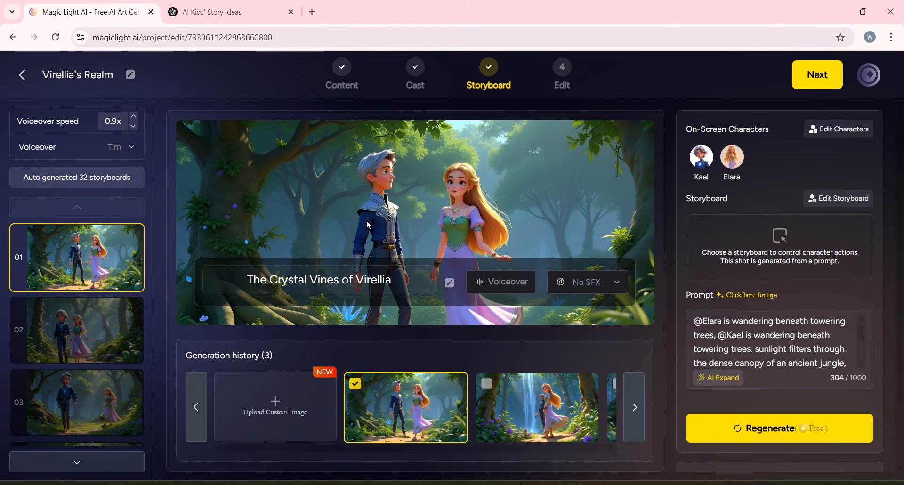
Select storyboard 05 and regenerate its image.
left_click(84, 331)
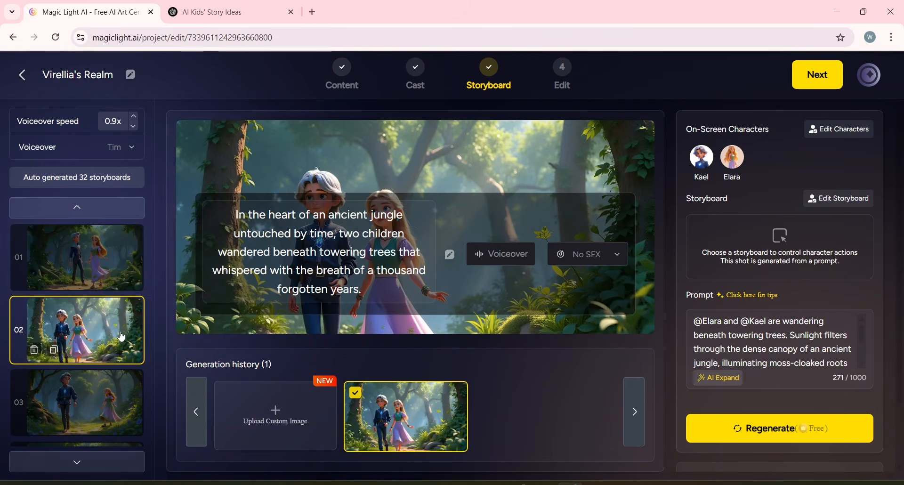
left_click(89, 394)
scroll(88, 398, "down", 5)
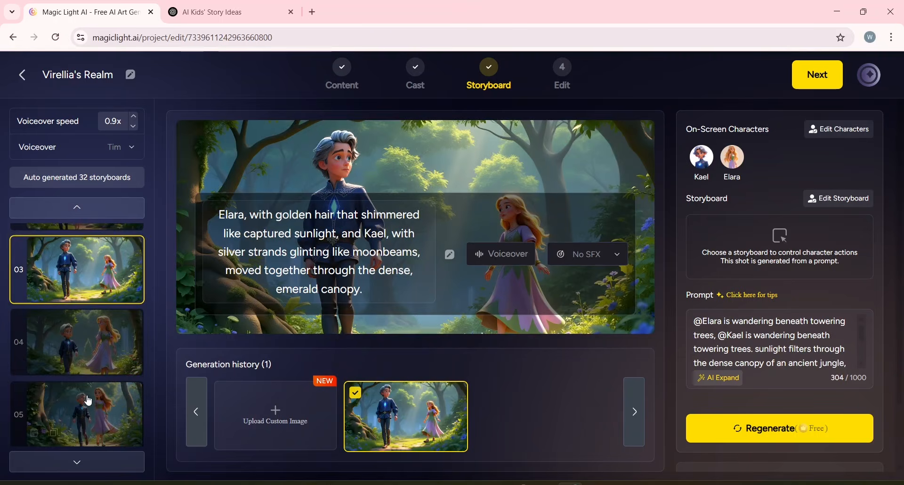
scroll(88, 398, "up", 2)
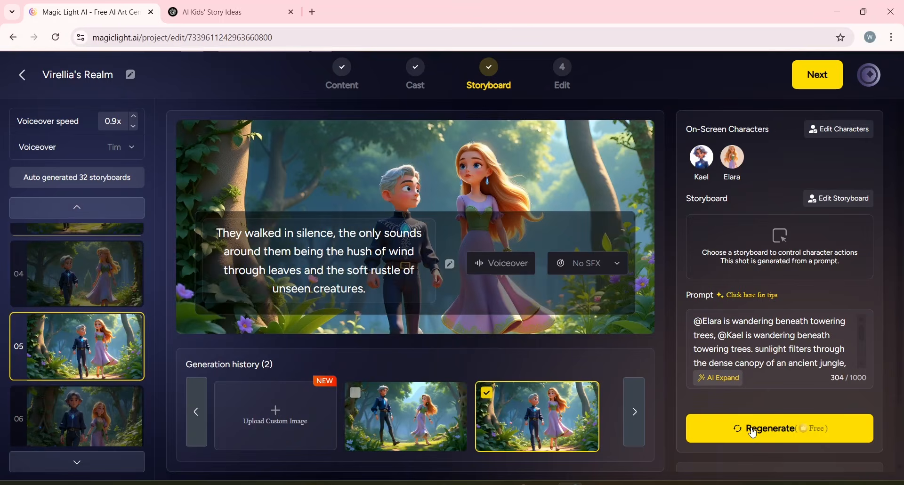
left_click(752, 430)
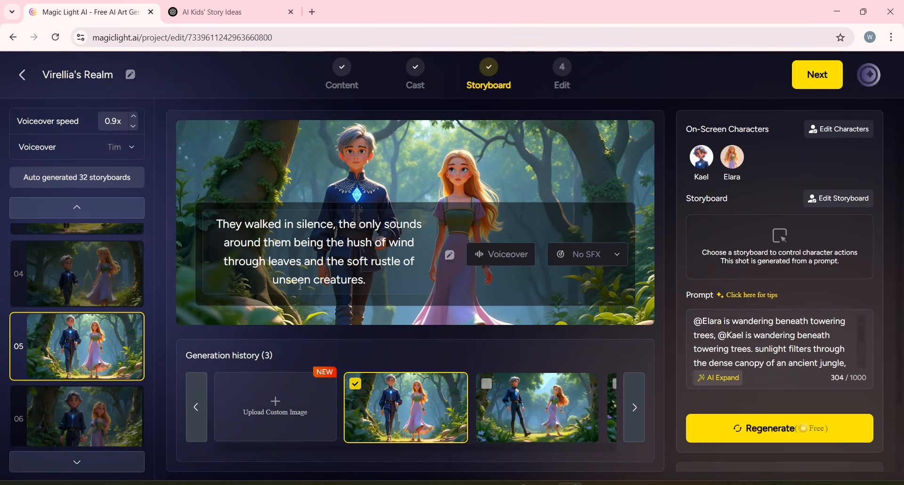
Scroll through the storyboard list and review storyboard 01's prompt text.
scroll(75, 329, "down", 5)
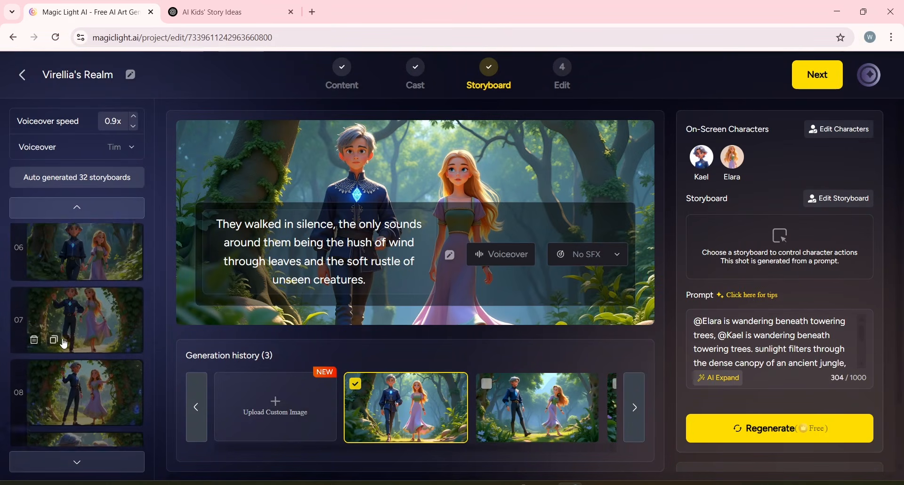
scroll(65, 344, "down", 12)
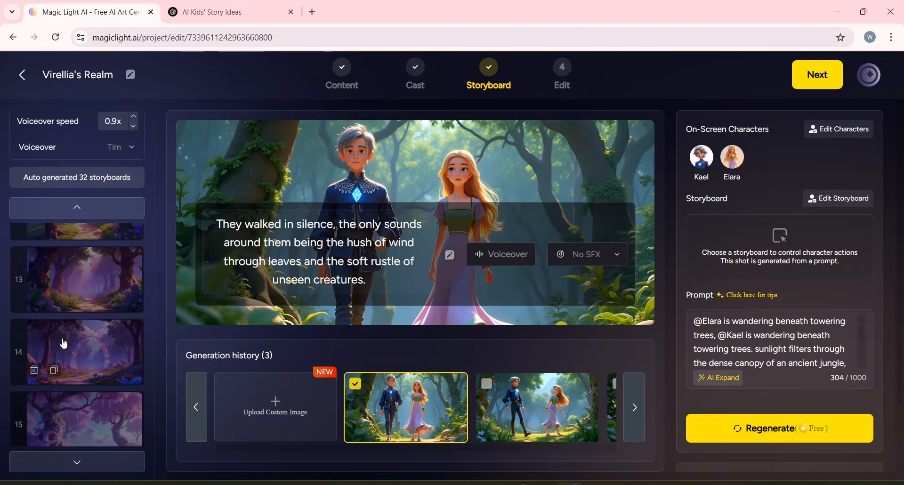
scroll(64, 344, "up", 20)
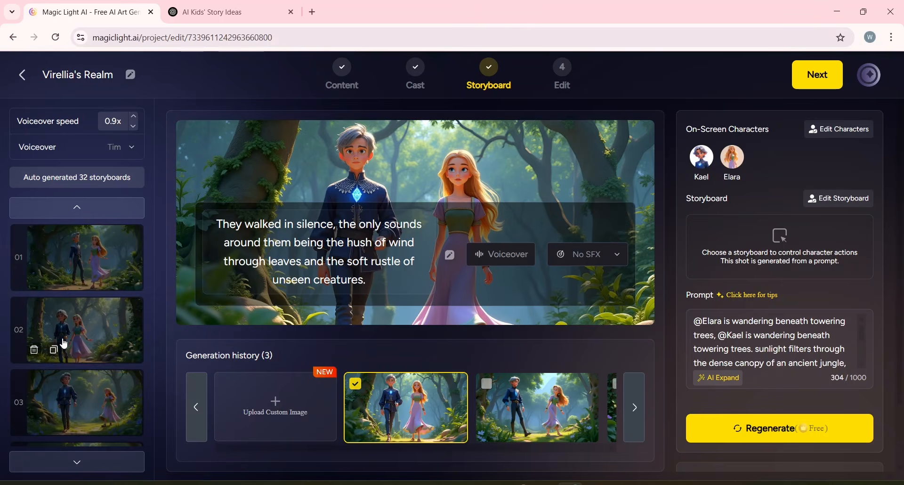
left_click(80, 273)
scroll(252, 244, "up", 2)
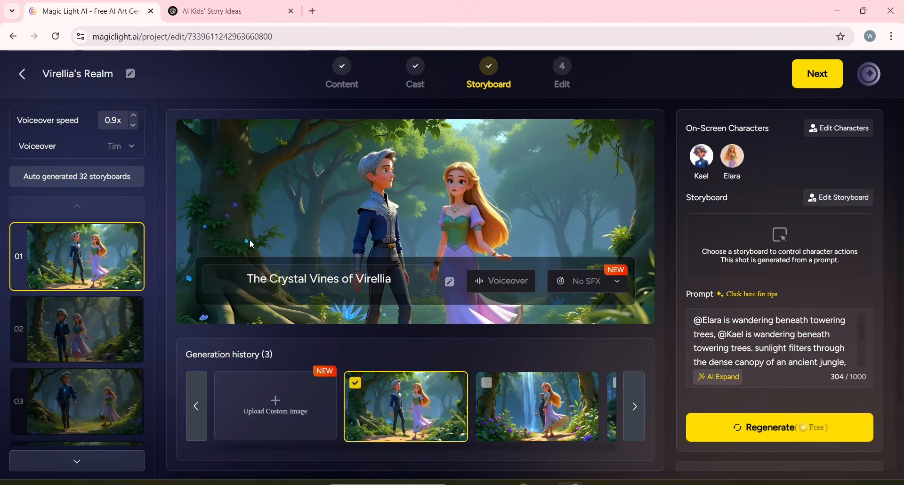
left_click(78, 329)
left_click(78, 401)
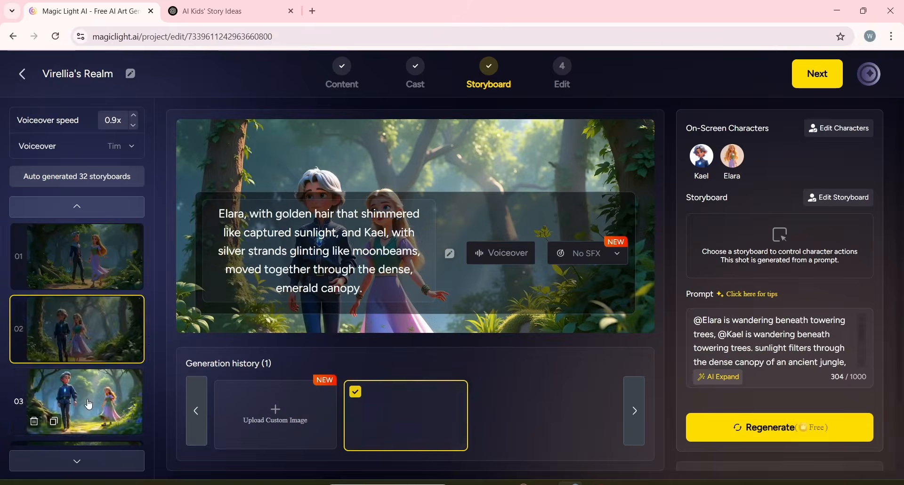
left_click(98, 261)
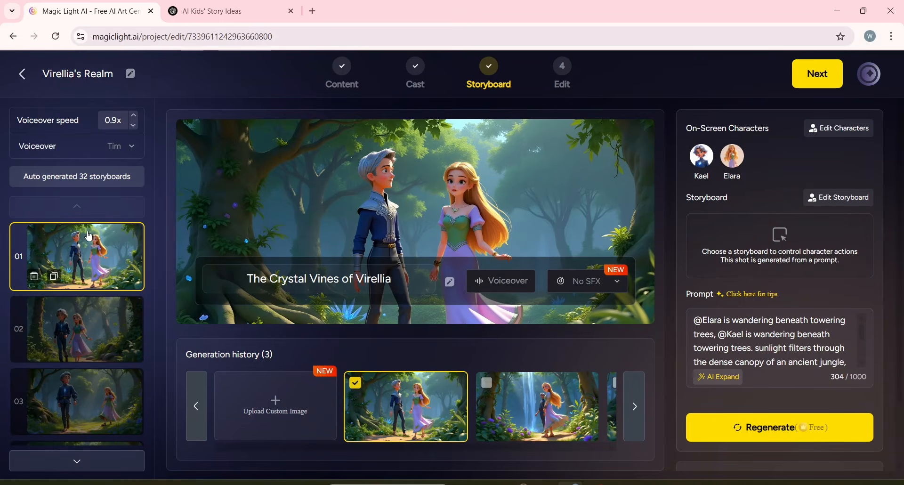
scroll(777, 343, "down", 4)
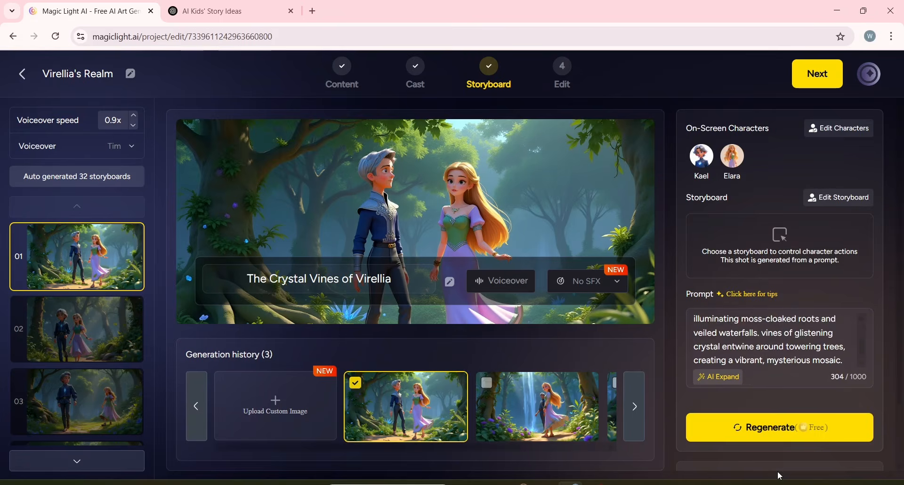
Try animating storyboard 01 with Animate Pro from a customized animation prompt.
scroll(747, 455, "down", 2)
left_click(771, 452)
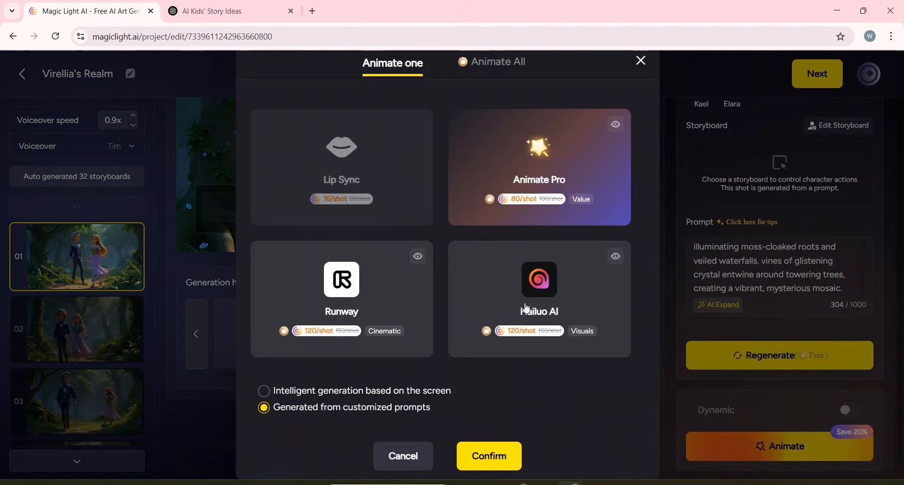
left_click(494, 178)
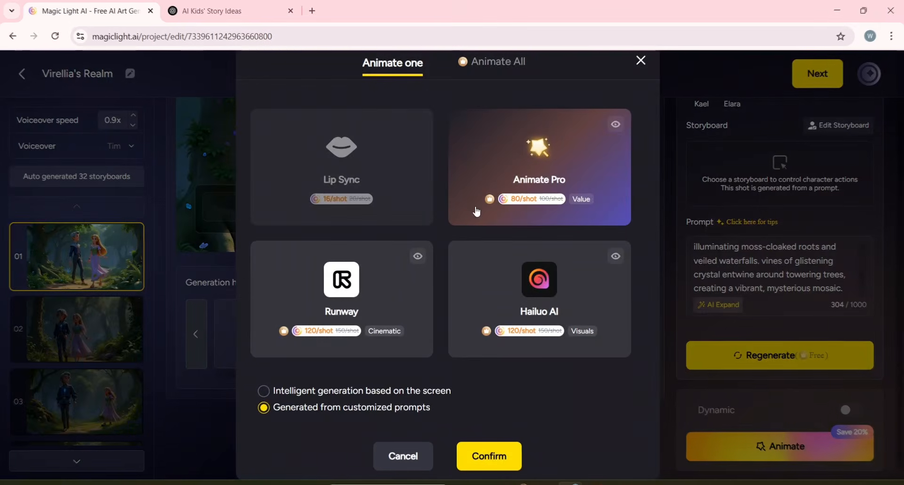
left_click(499, 179)
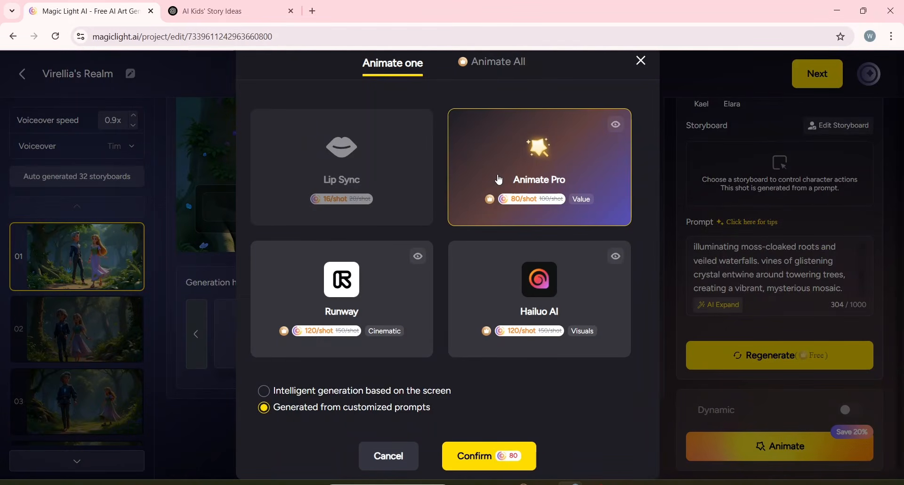
left_click(264, 391)
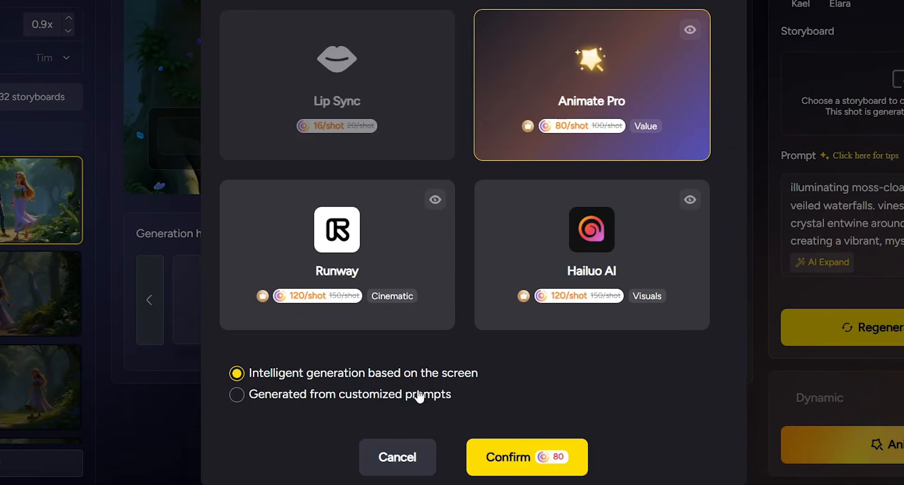
left_click(238, 396)
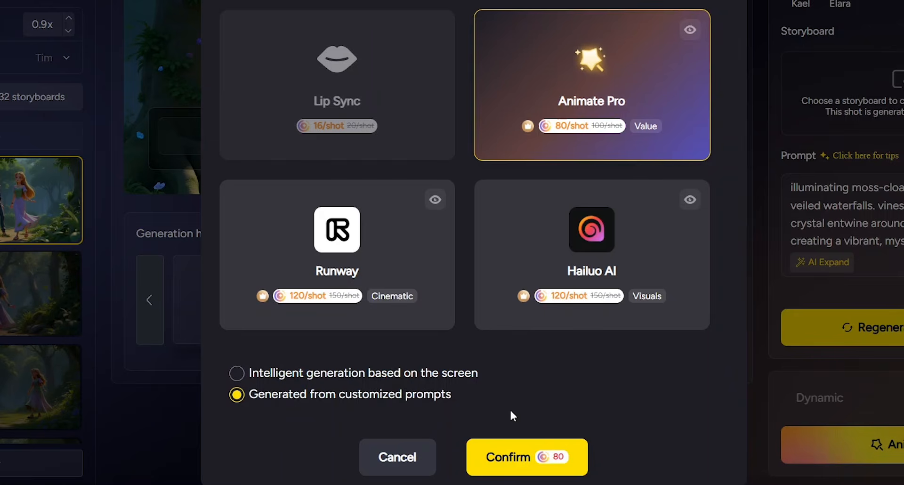
left_click(511, 455)
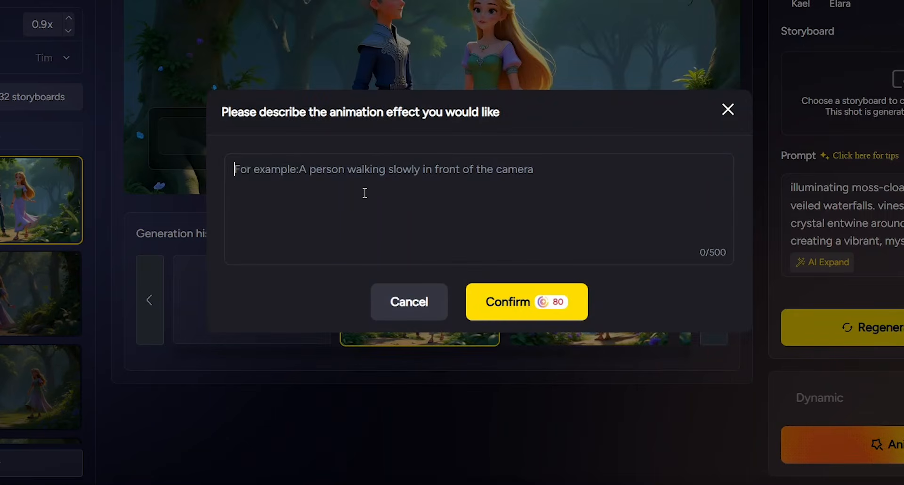
left_click(455, 202)
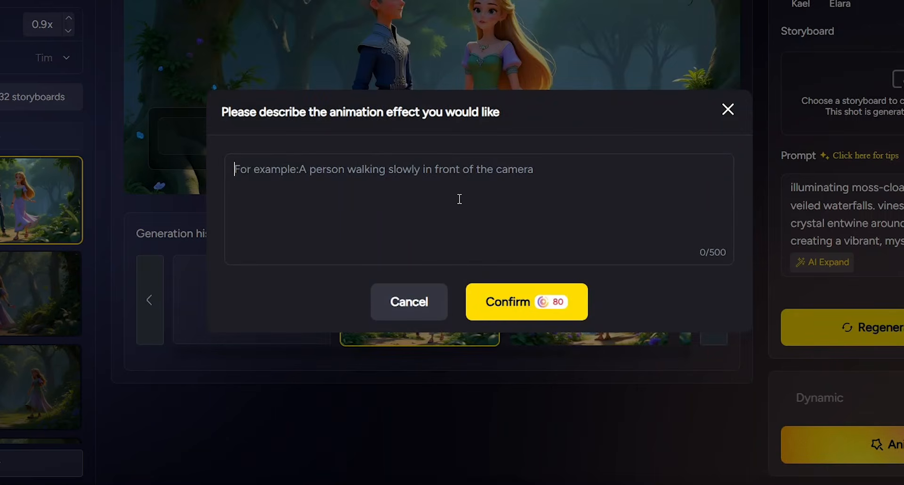
left_click(410, 301)
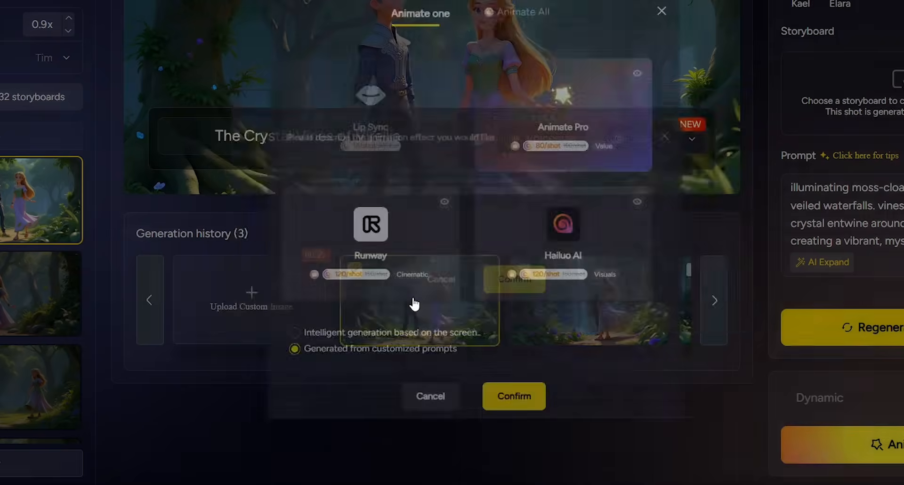
Animate storyboard 01 with Animate Pro using intelligent generation based on the screen.
left_click(238, 374)
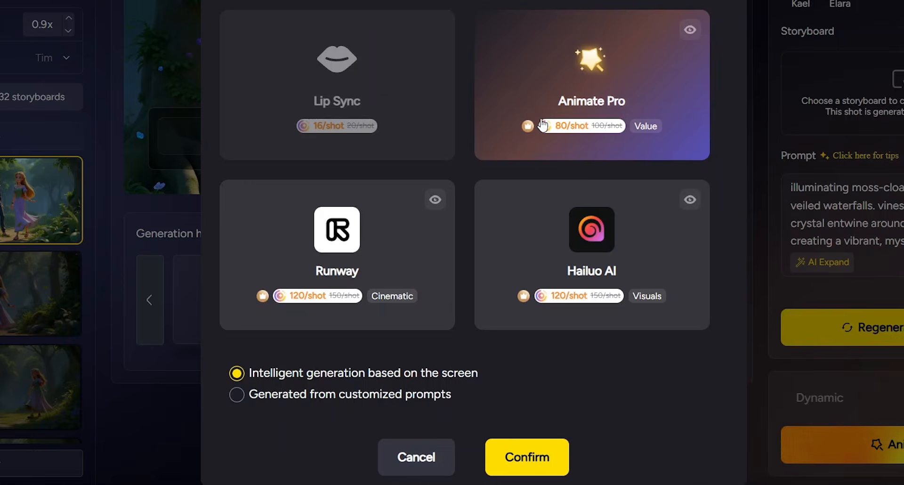
left_click(506, 150)
left_click(513, 456)
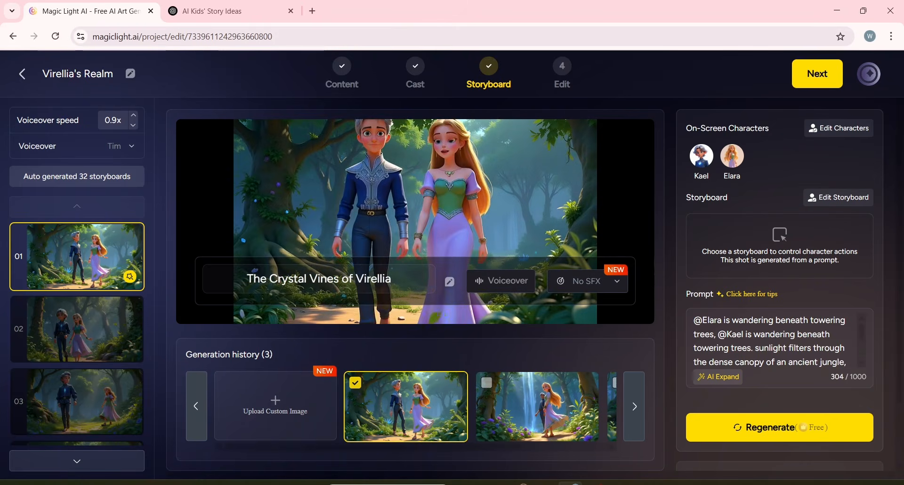
Animate storyboard 02 with Animate Pro, choosing AI Enhance for its overlay text.
left_click(102, 335)
scroll(763, 415, "down", 2)
left_click(757, 442)
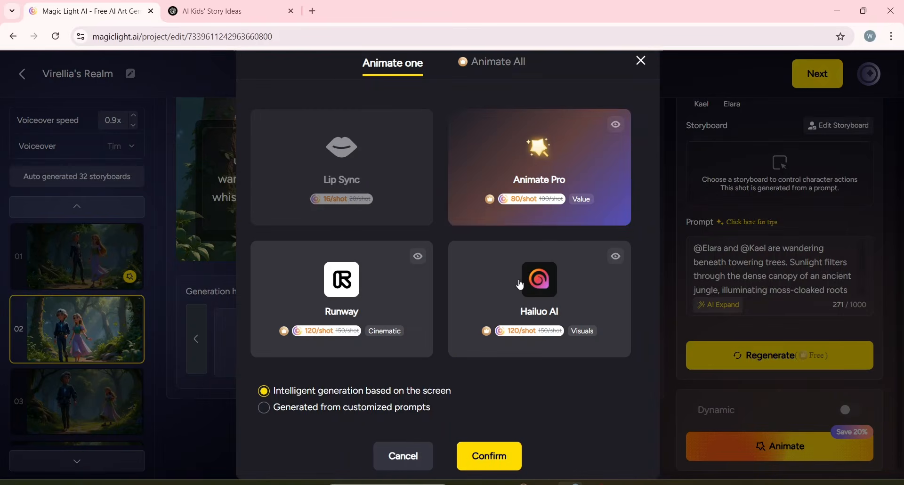
left_click(536, 170)
left_click(467, 456)
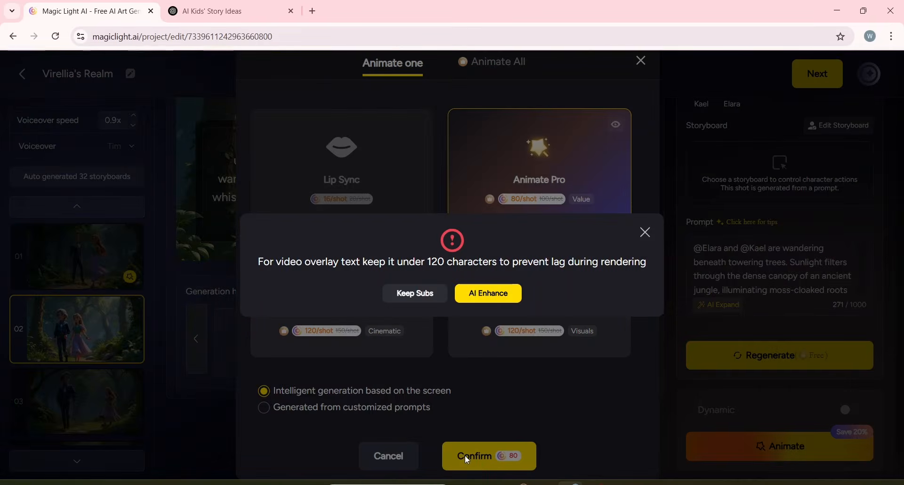
left_click(470, 294)
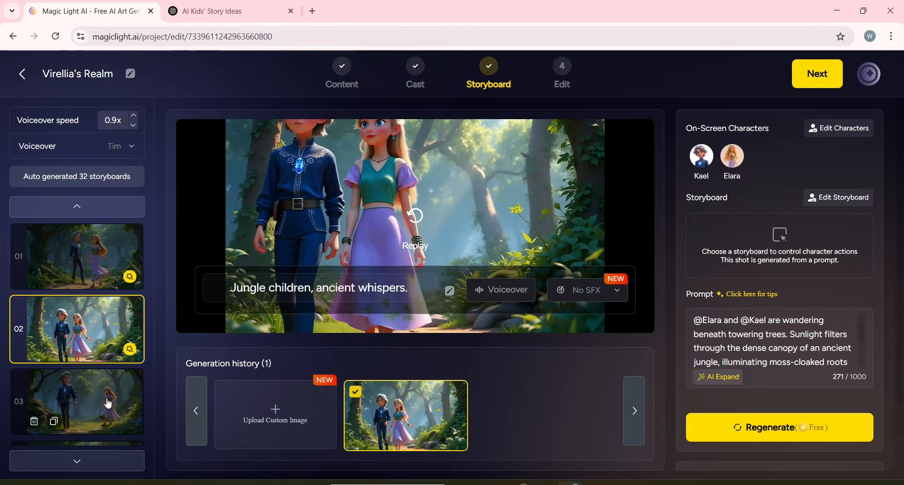
Animate storyboard 03, choosing AI Enhance for its overlay text.
left_click(105, 400)
left_click(772, 445)
left_click(489, 456)
left_click(489, 293)
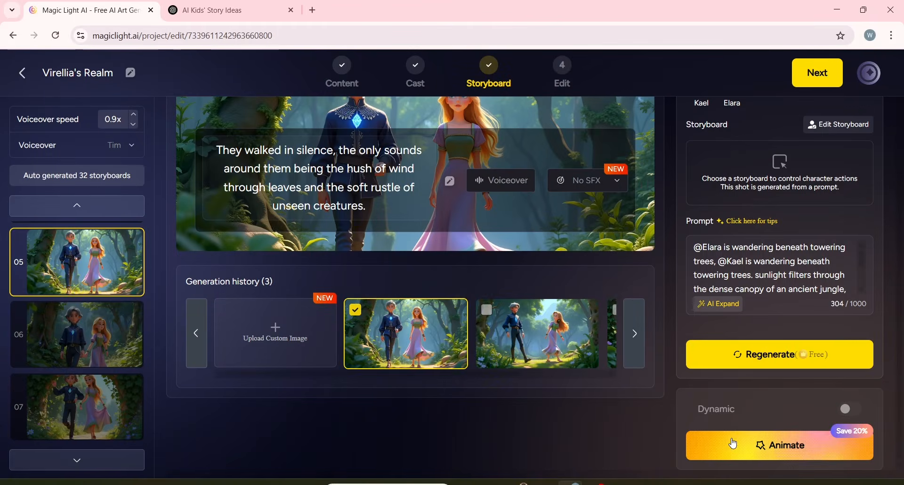
Batch-animate all remaining static storyboards with Animate Pro and confirm the credit cost.
left_click(733, 443)
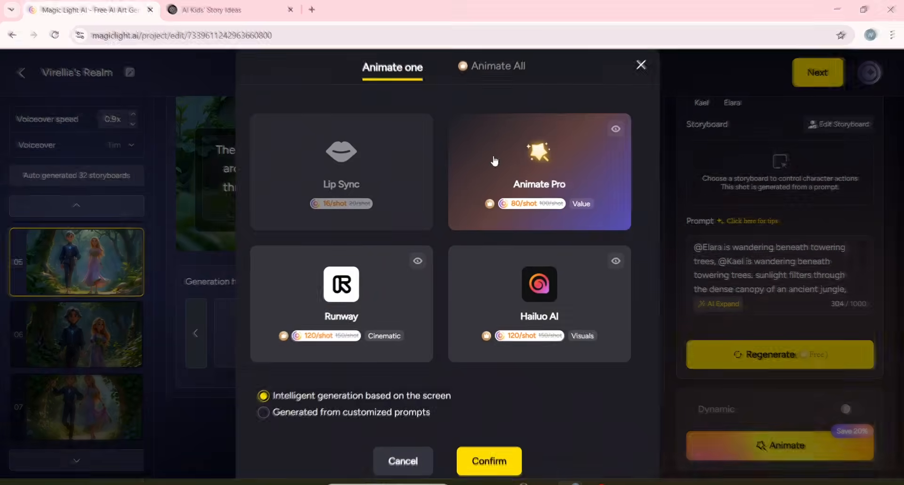
left_click(494, 65)
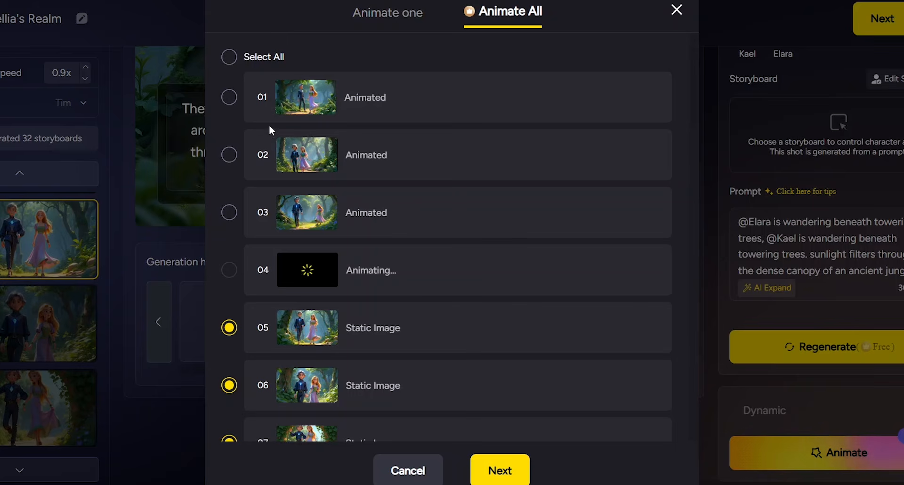
scroll(351, 235, "down", 2)
left_click(500, 470)
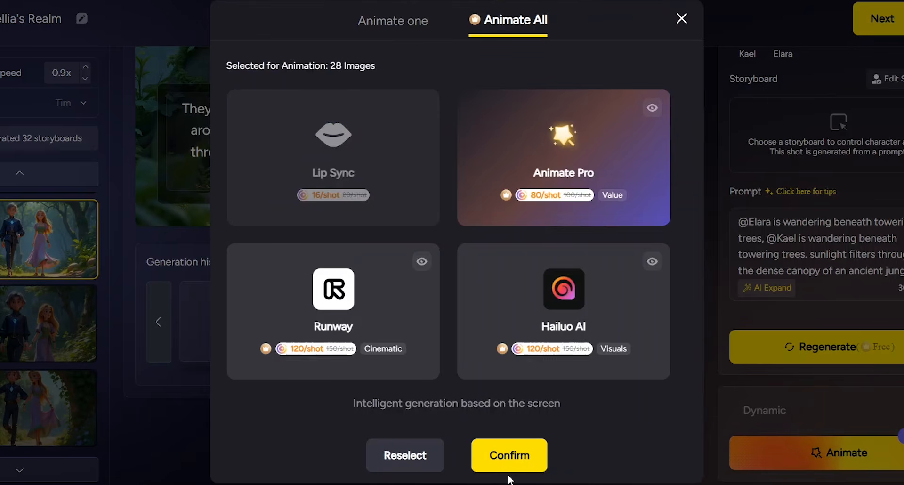
left_click(530, 148)
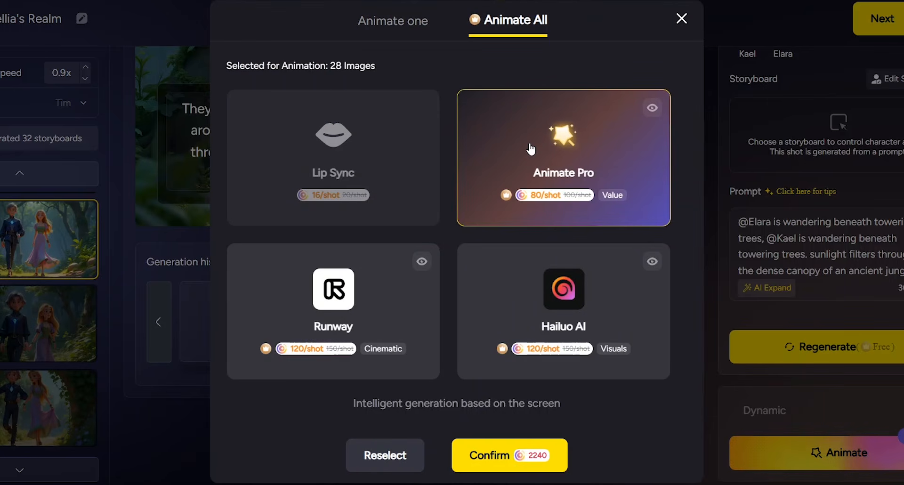
left_click(507, 460)
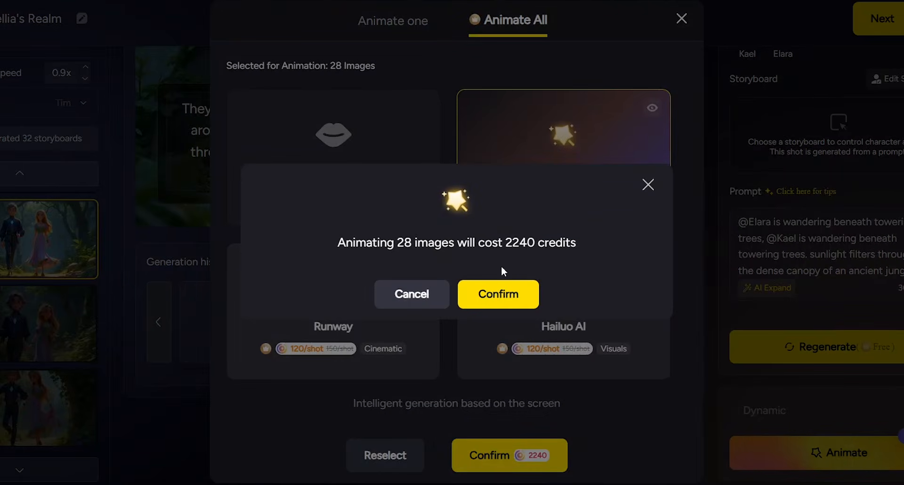
left_click(495, 298)
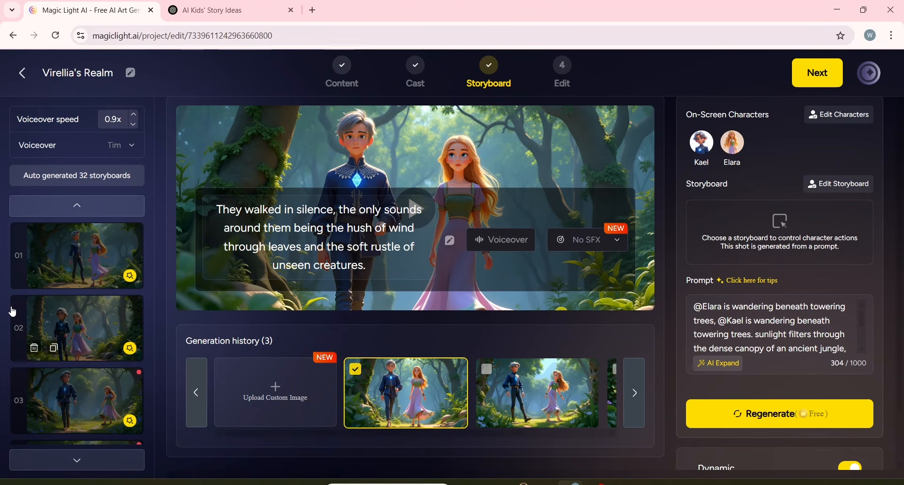
Scroll through the animated storyboards and move on to the Edit stage.
scroll(71, 359, "down", 15)
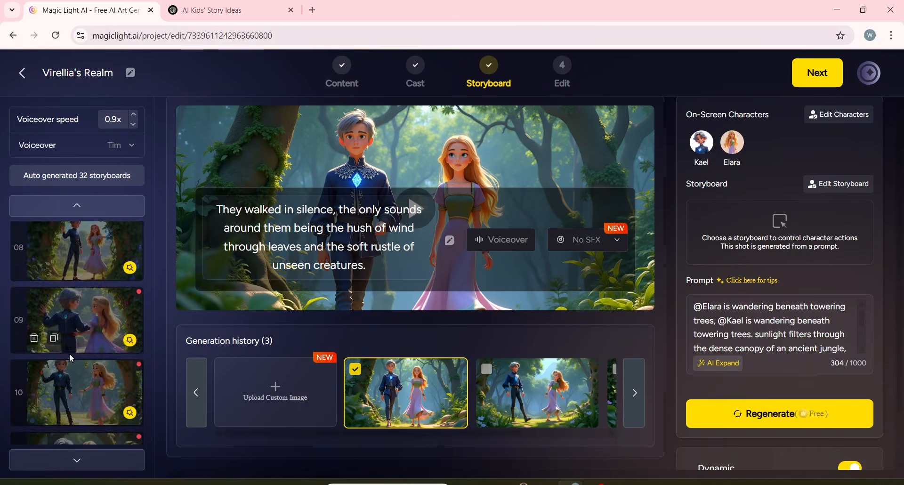
scroll(71, 359, "down", 20)
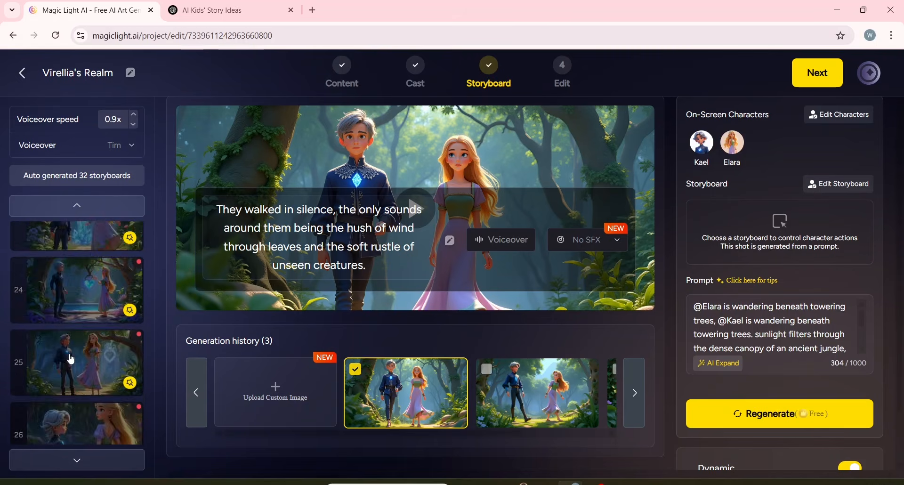
scroll(71, 359, "down", 5)
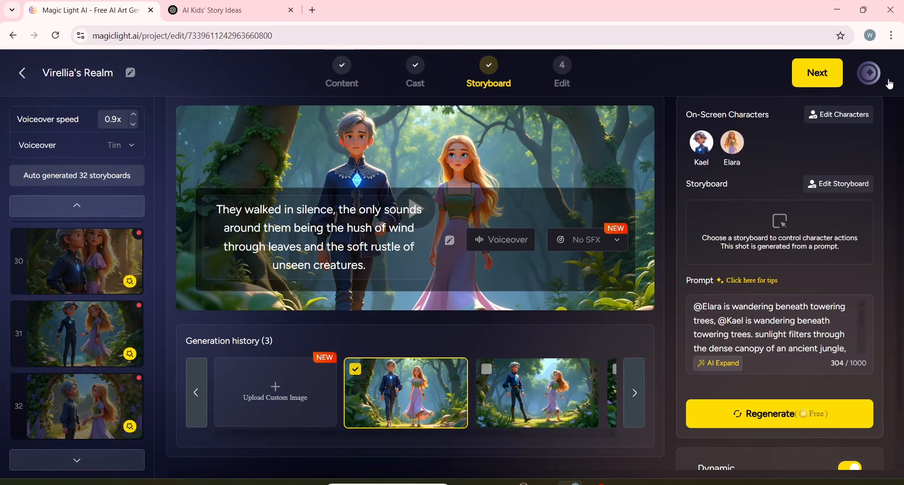
left_click(831, 75)
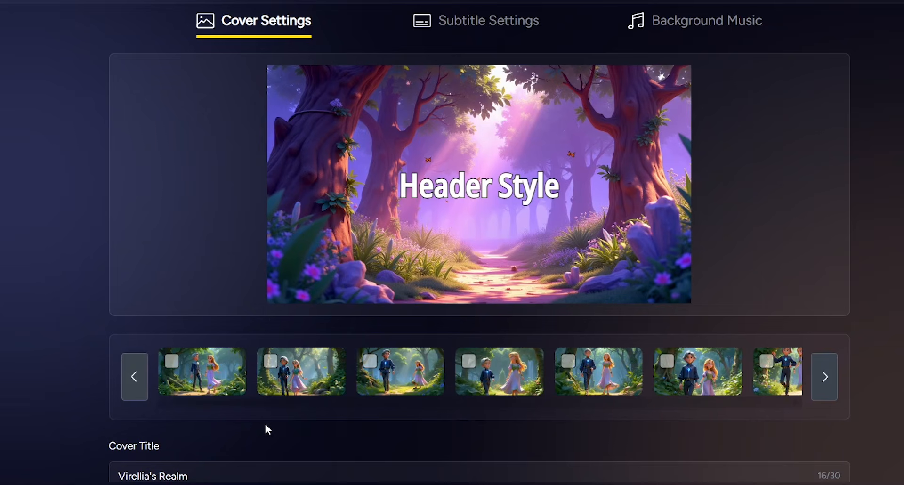
Set the cover title style to the blue glowing handwritten Header Style.
scroll(266, 429, "down", 3)
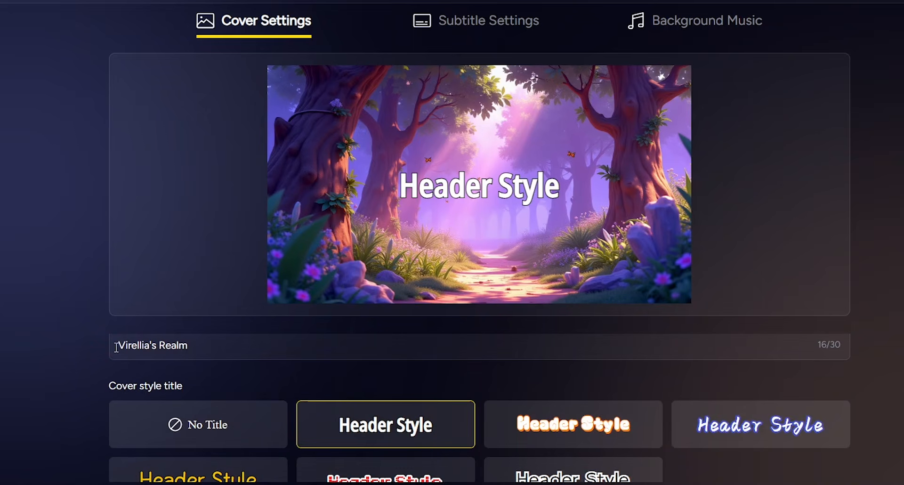
triple_click(197, 349)
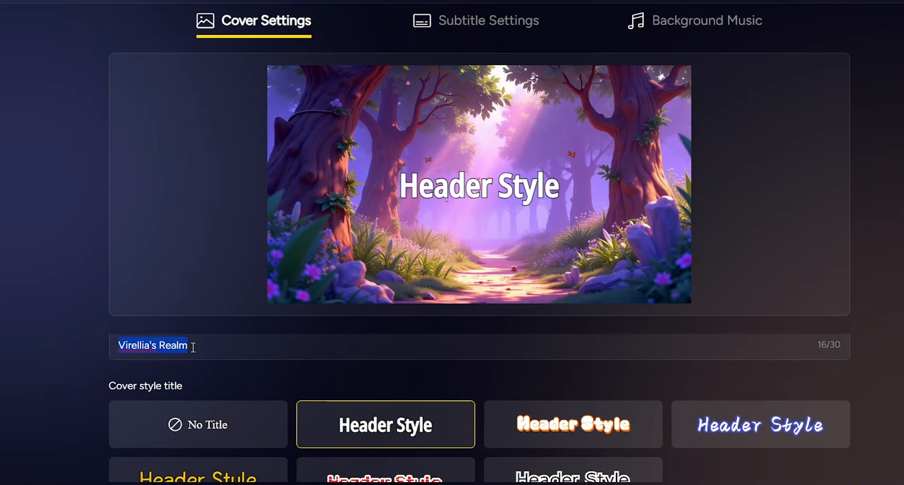
scroll(192, 349, "down", 1)
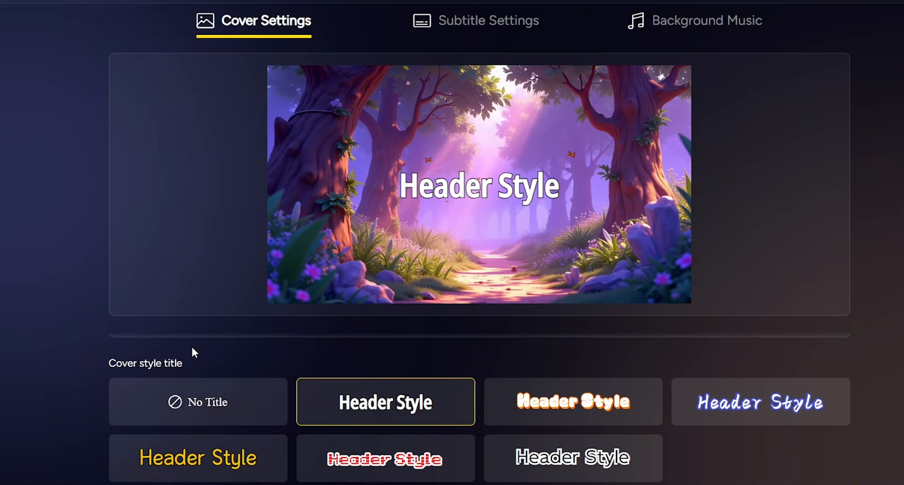
left_click(699, 410)
left_click(608, 415)
left_click(559, 464)
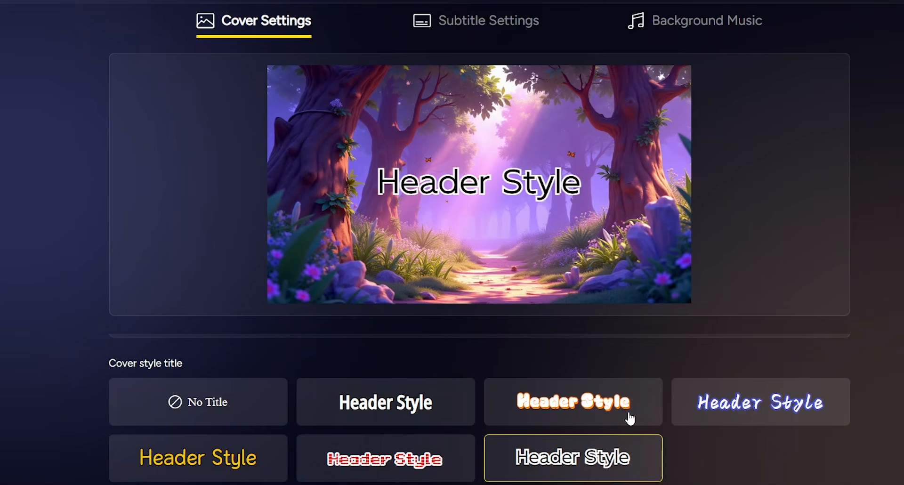
left_click(719, 408)
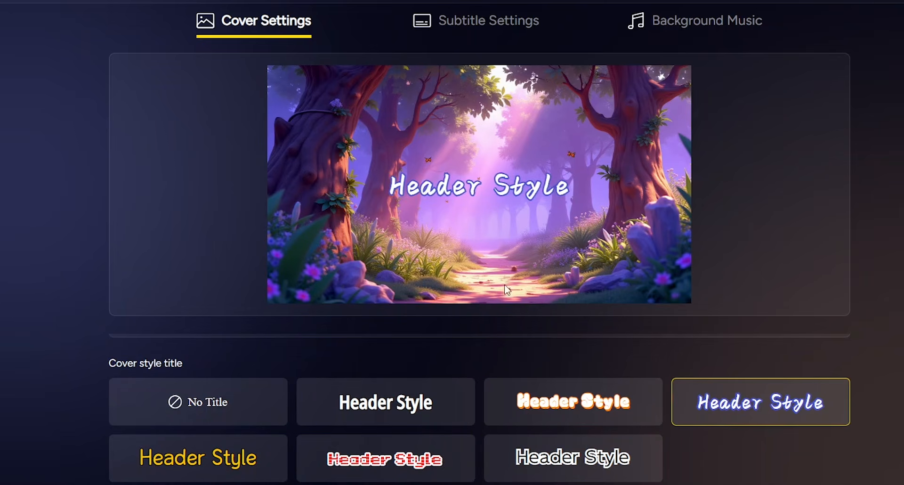
Review the subtitle style options and the background music list.
left_click(460, 24)
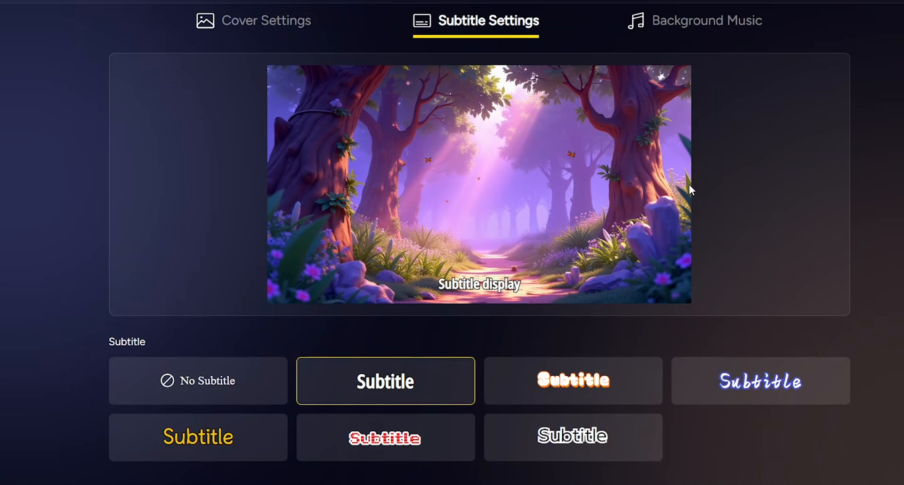
left_click(670, 35)
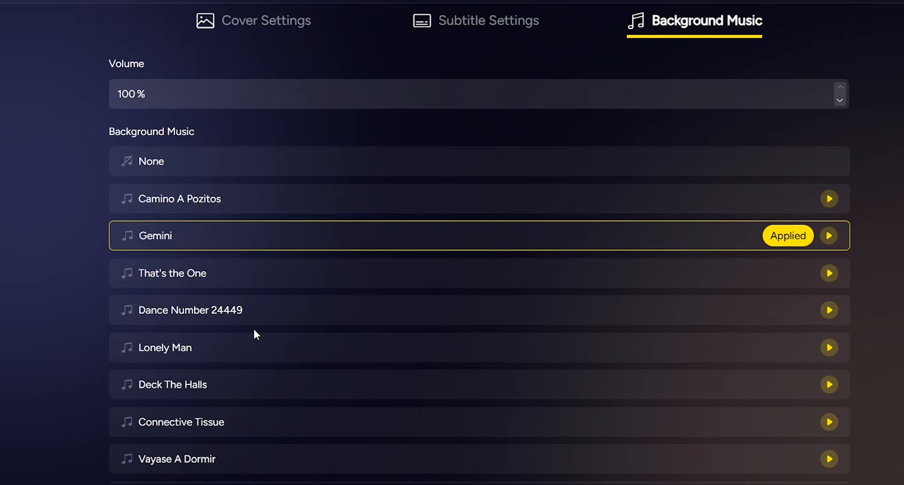
scroll(222, 354, "down", 3)
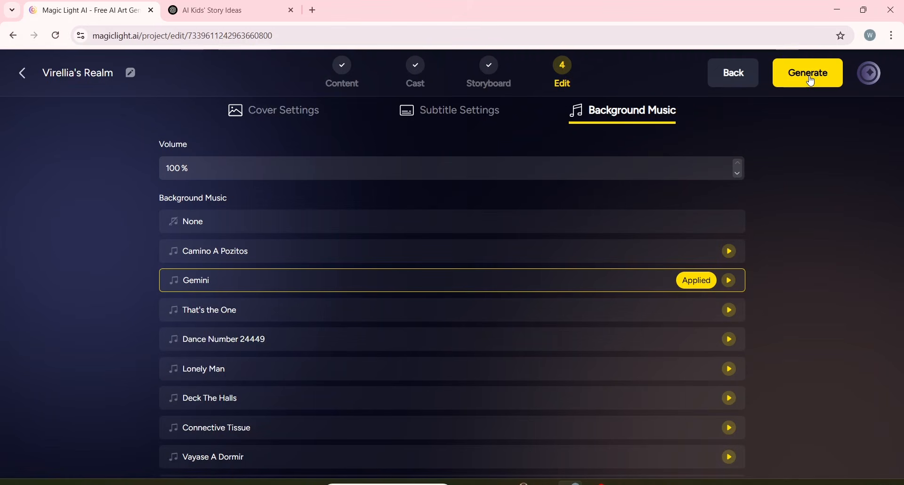
Generate the final video at 16:9 ratio and High (1080p) resolution, then submit it for publishing.
left_click(809, 75)
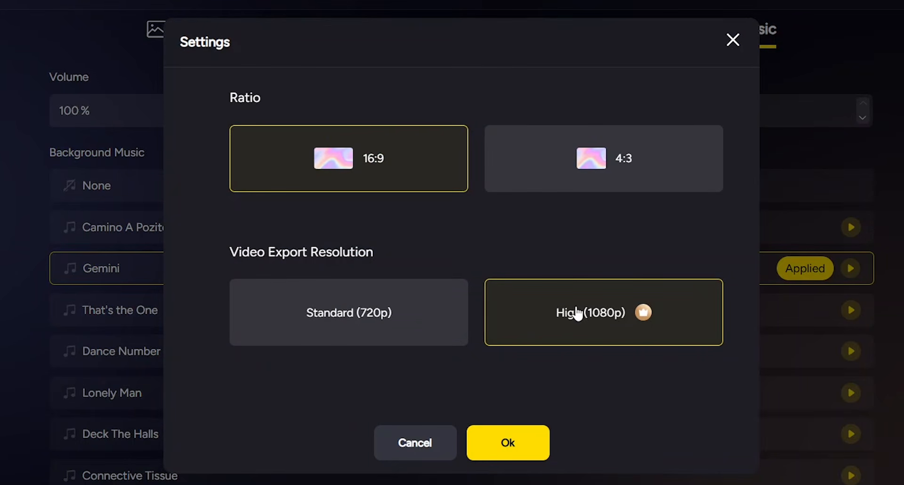
left_click(493, 457)
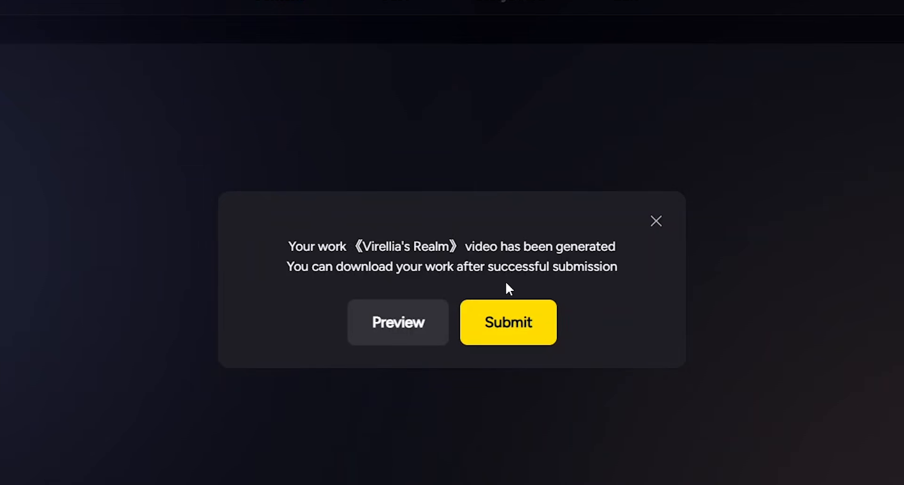
left_click(521, 338)
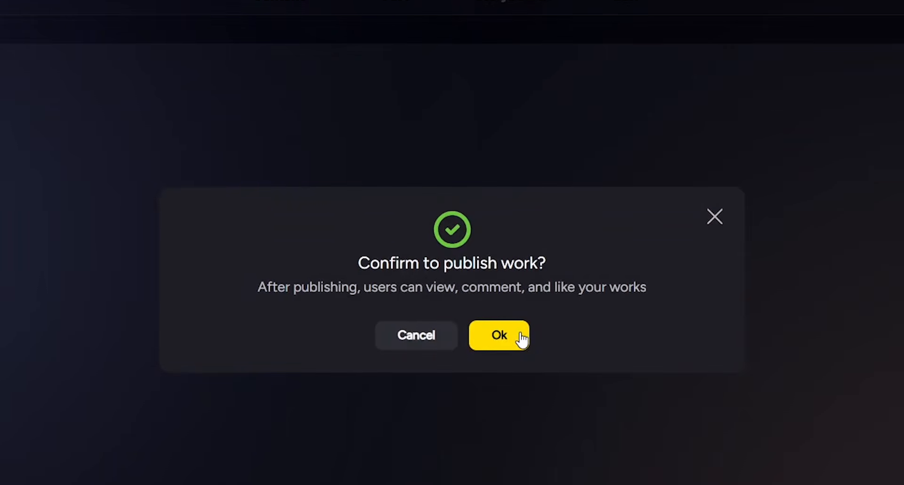